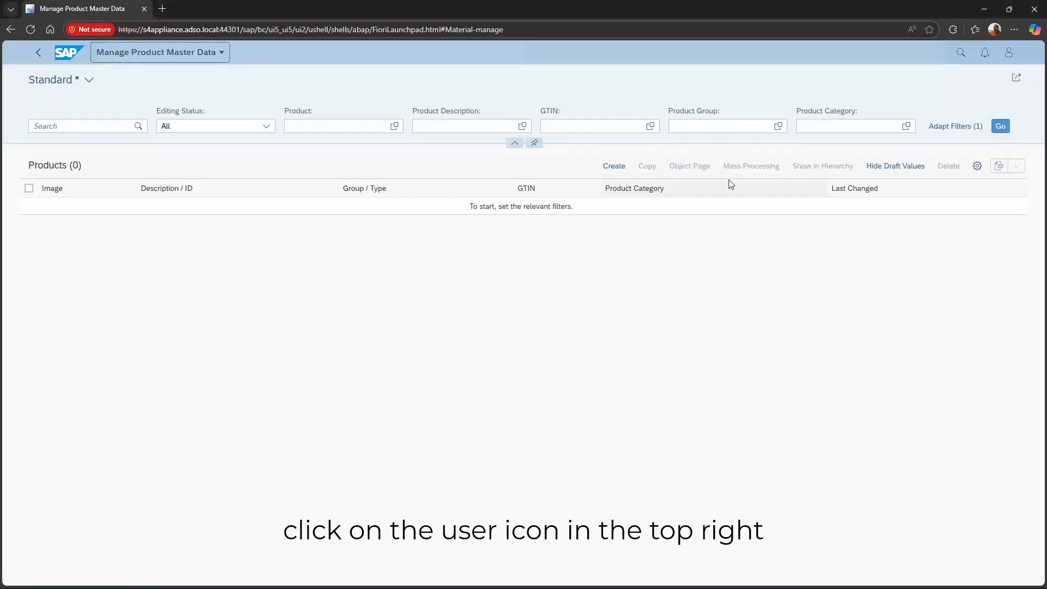
- Copy App ID F1602 from the user menu's About details, then open a new browser tab
click(1008, 53)
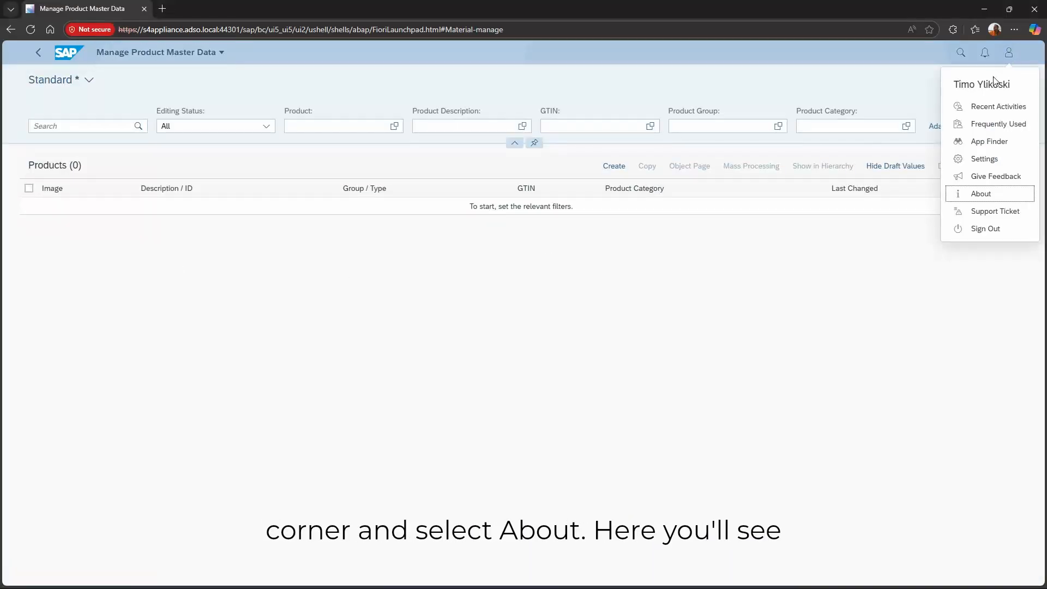
click(974, 195)
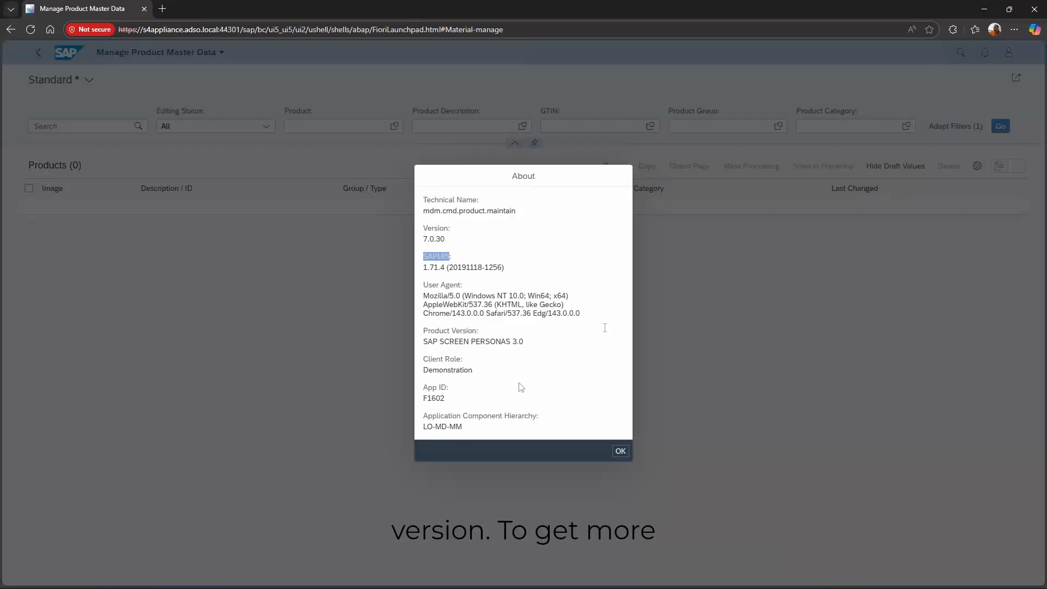
double_click(444, 398)
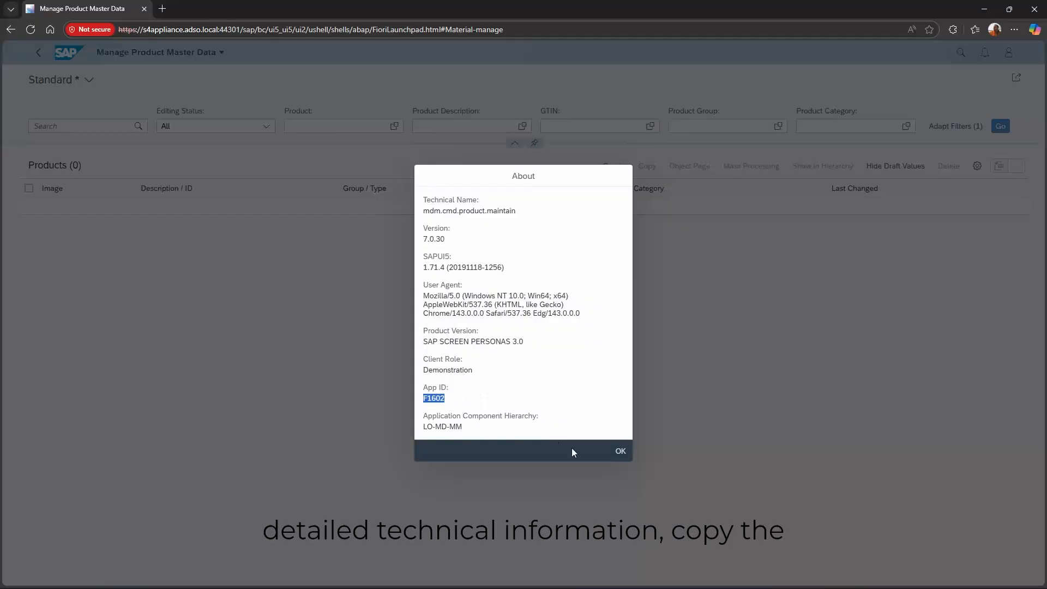
click(620, 450)
click(162, 9)
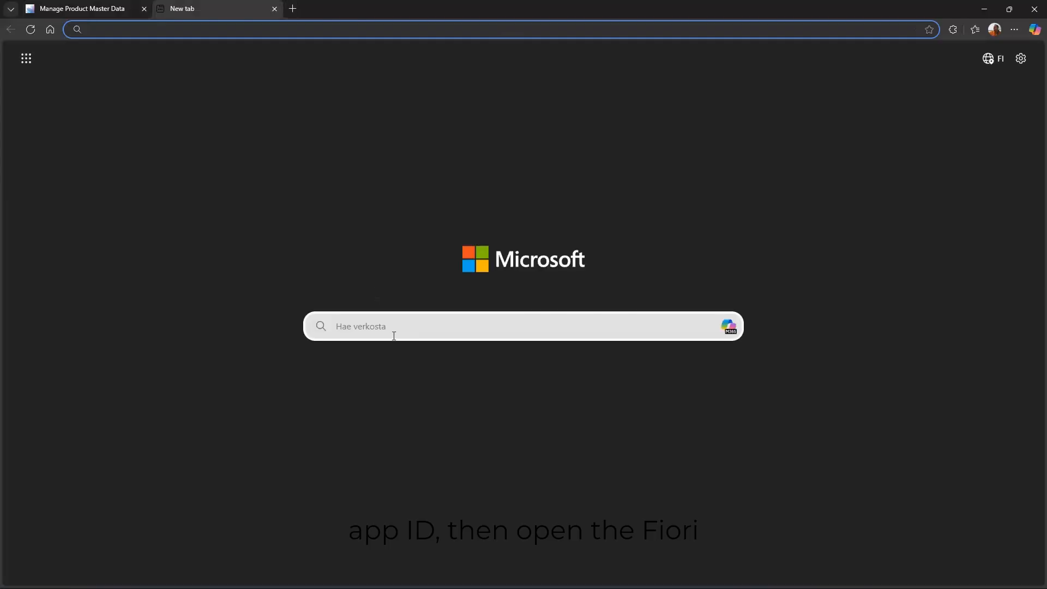
- Search the web for 'fiori app reference library' and open the SAP Fiori Apps Reference Library
click(369, 324)
text(fiori app ref)
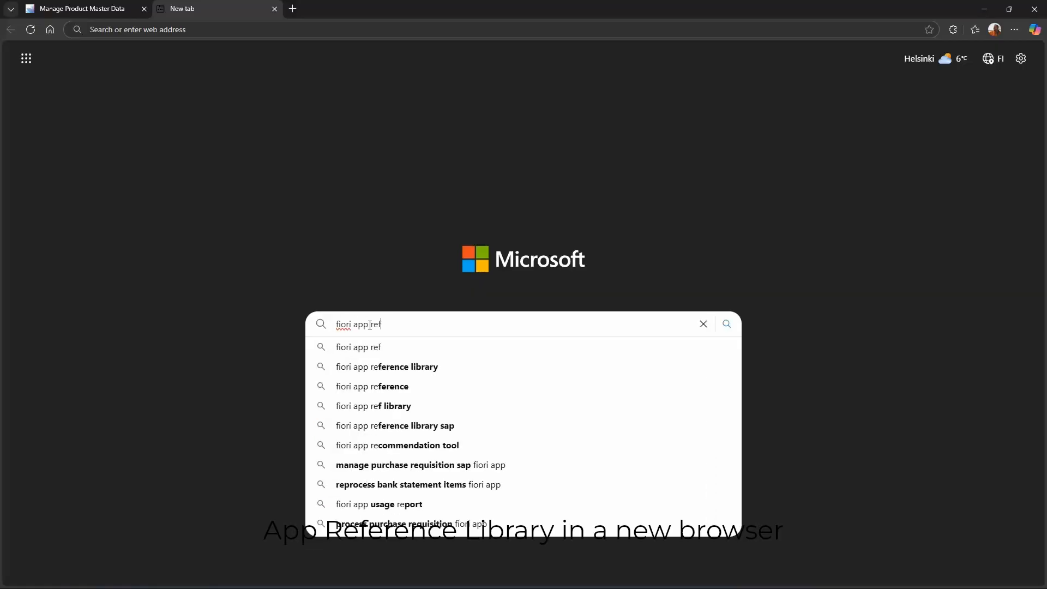
text(e)
click(425, 367)
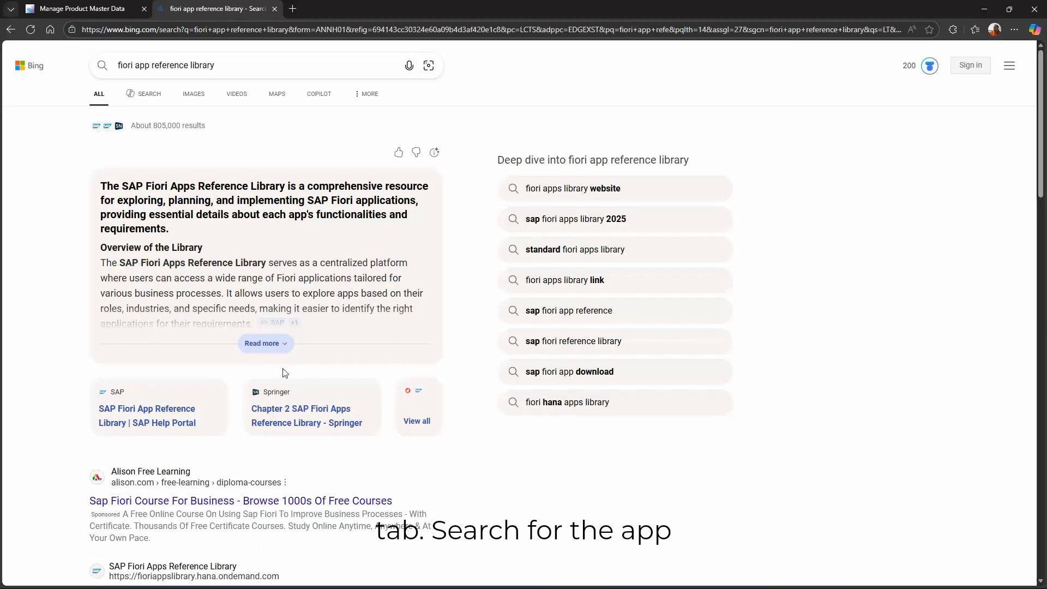
scroll(283, 373, down, 4)
click(189, 375)
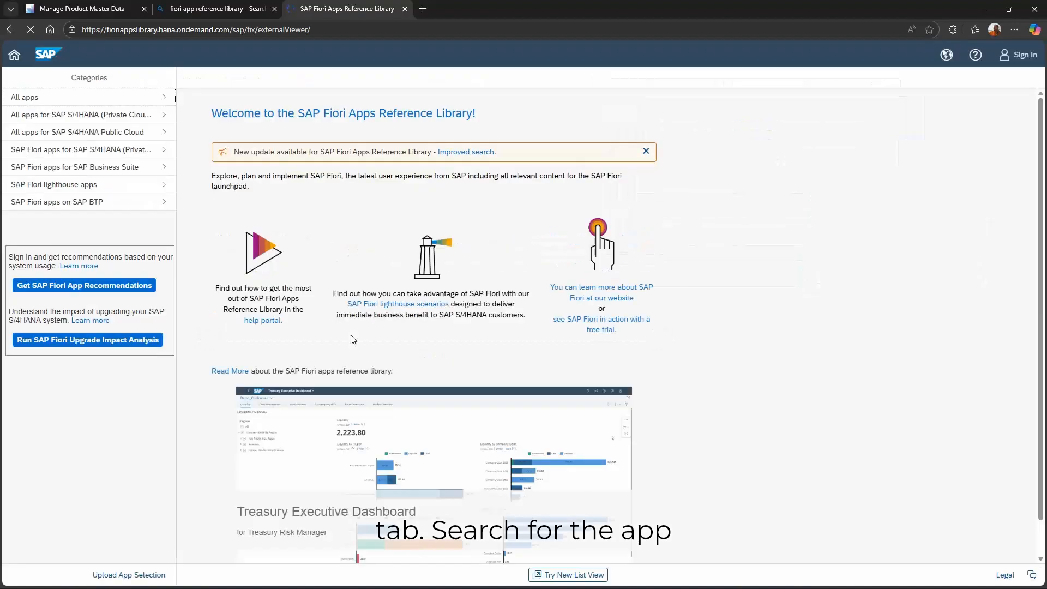
- Look up F1602 under All apps and check its Application Type, then return to Manage Product Master Data
click(42, 98)
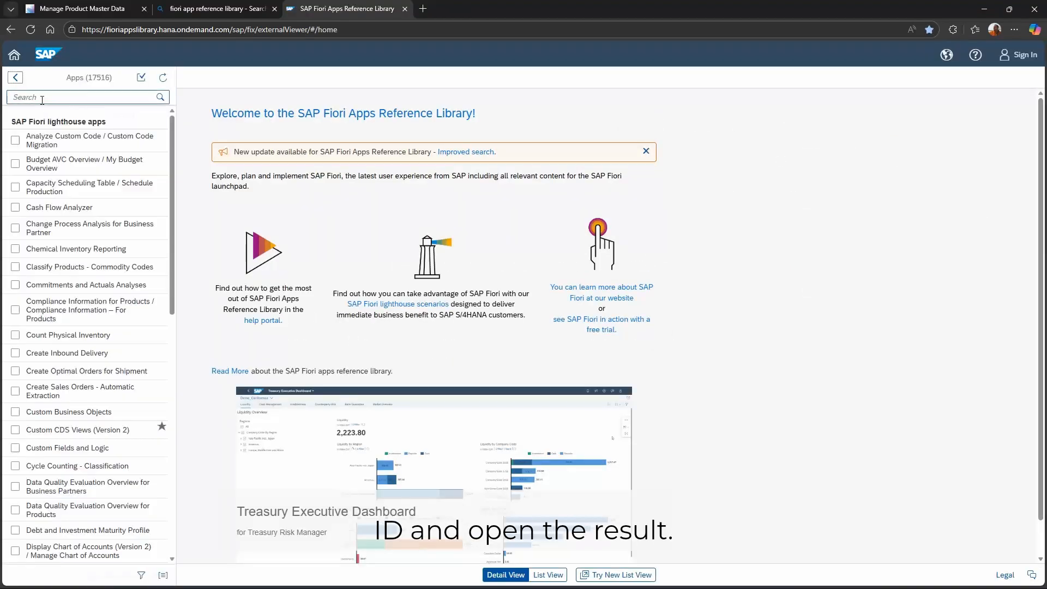
text(F1602)
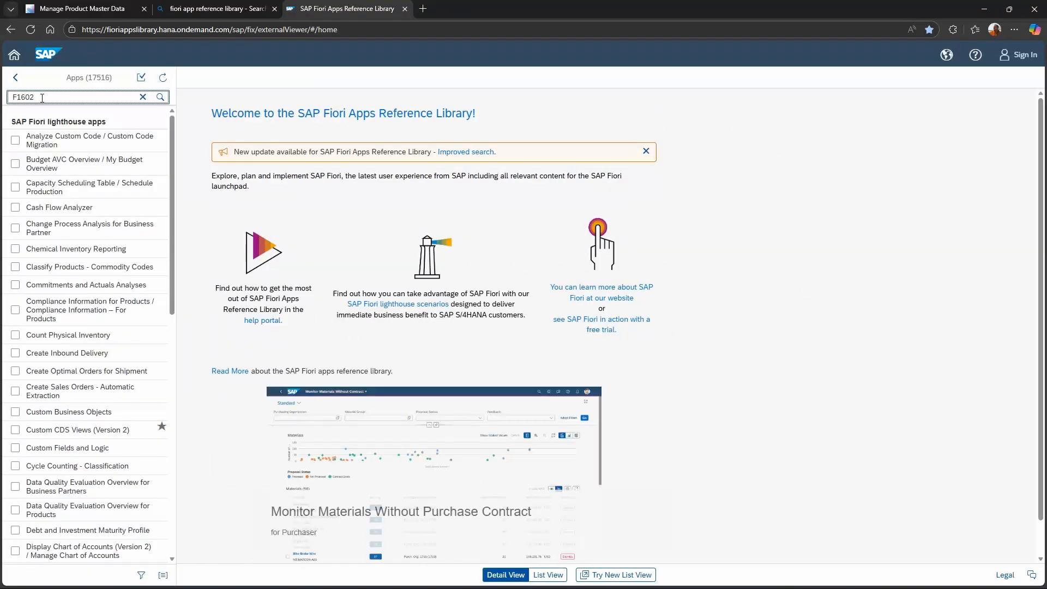
key(Return)
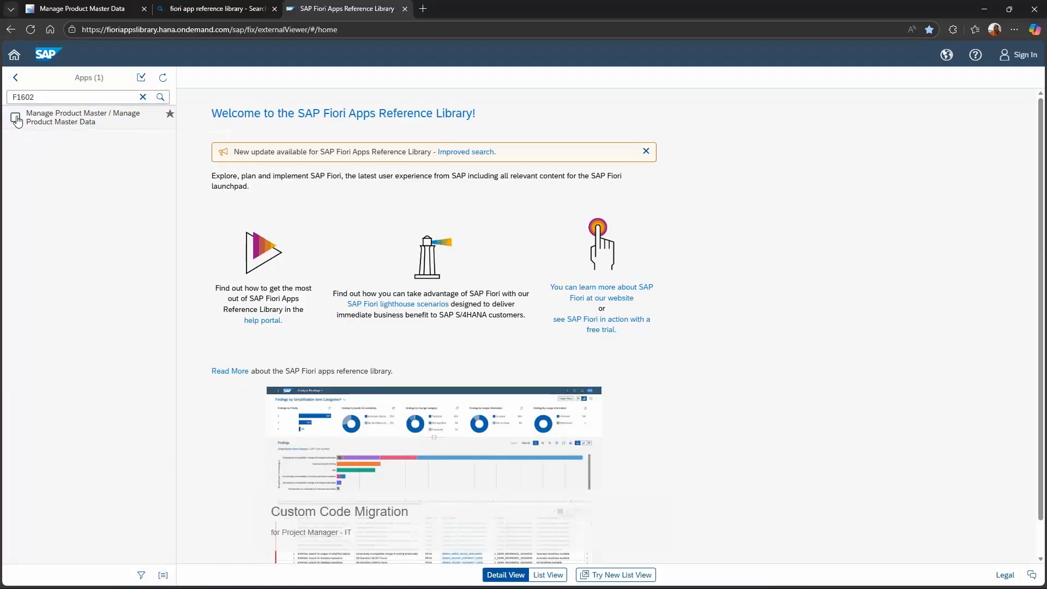
click(82, 117)
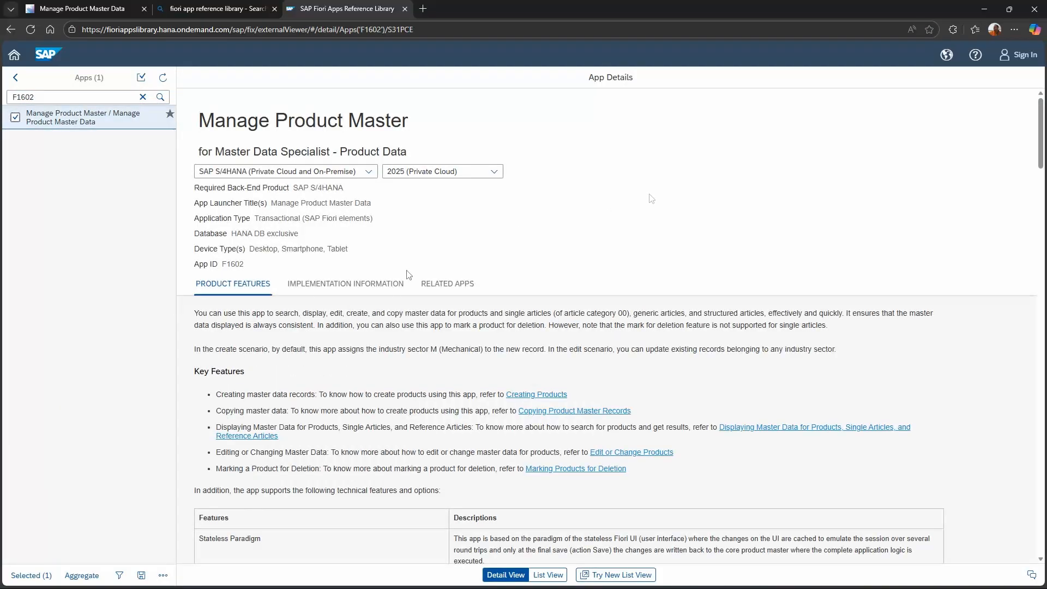
drag(373, 218, 254, 219)
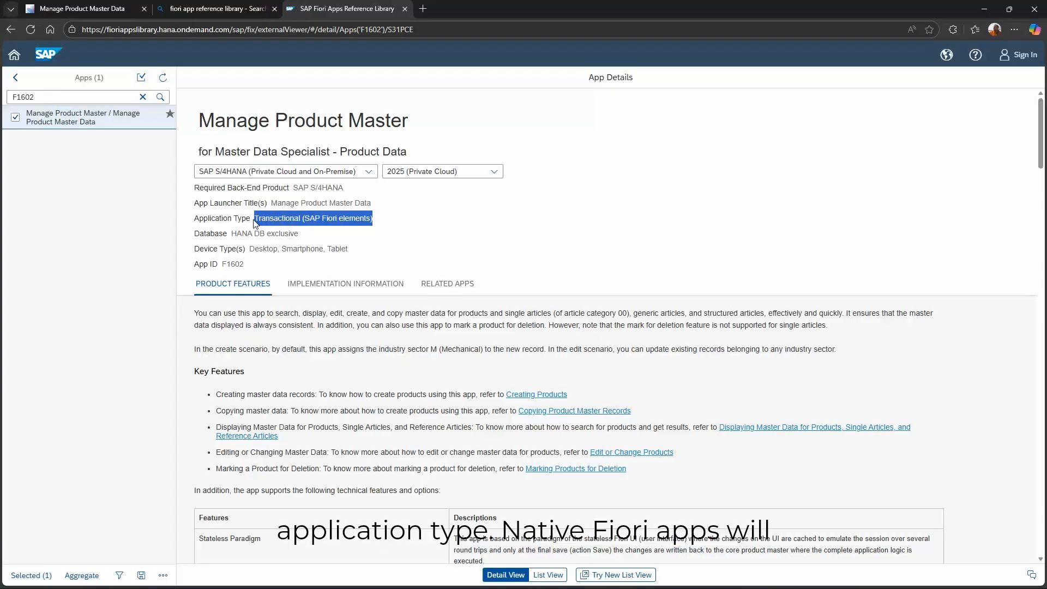
click(405, 229)
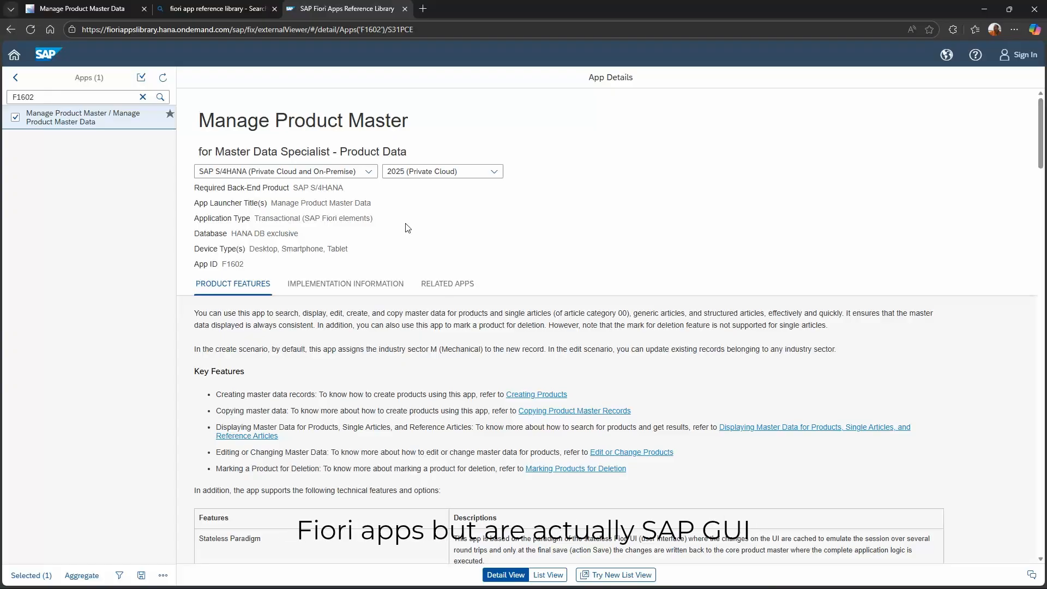
click(69, 12)
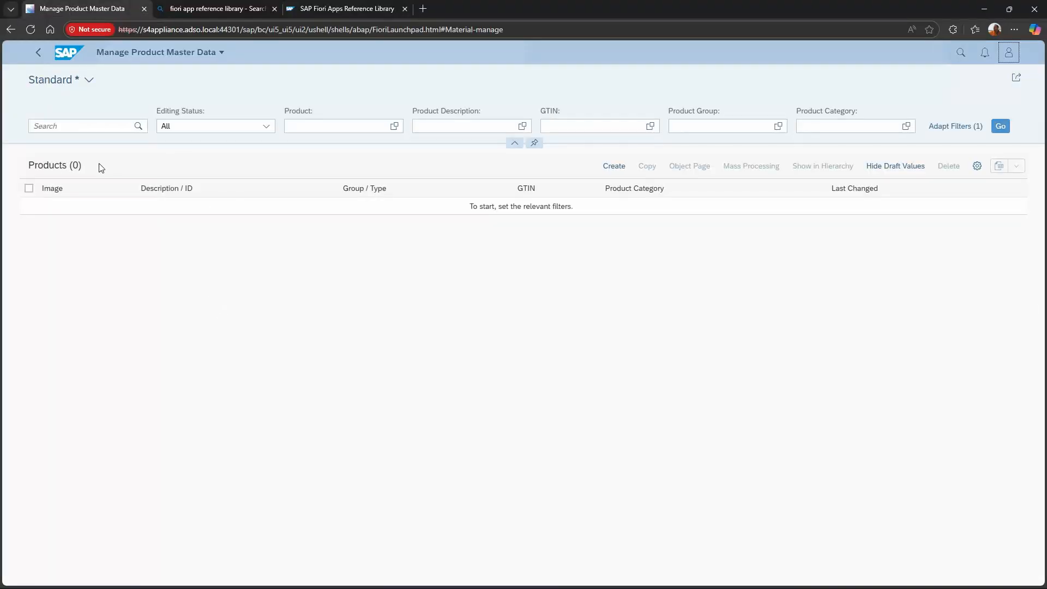
- Return to the launchpad home, open the Create Material tile, then navigate back
click(40, 54)
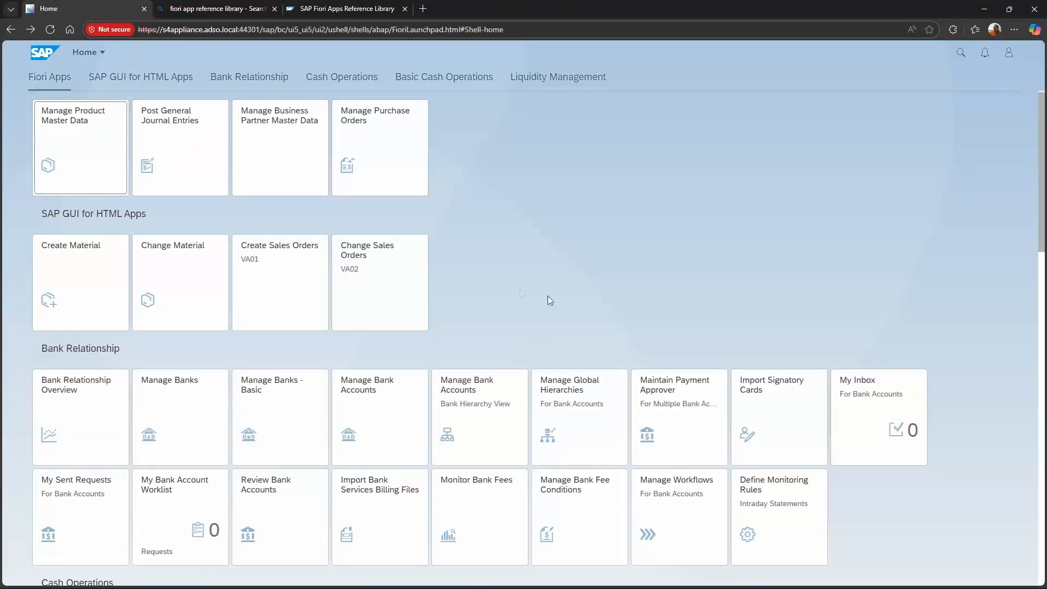
click(65, 257)
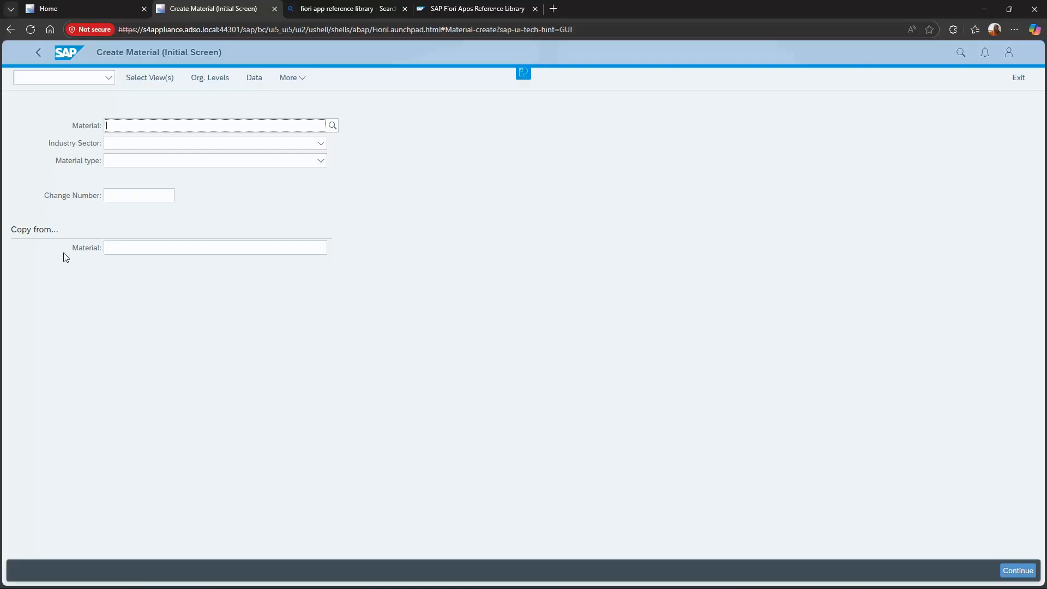
click(39, 53)
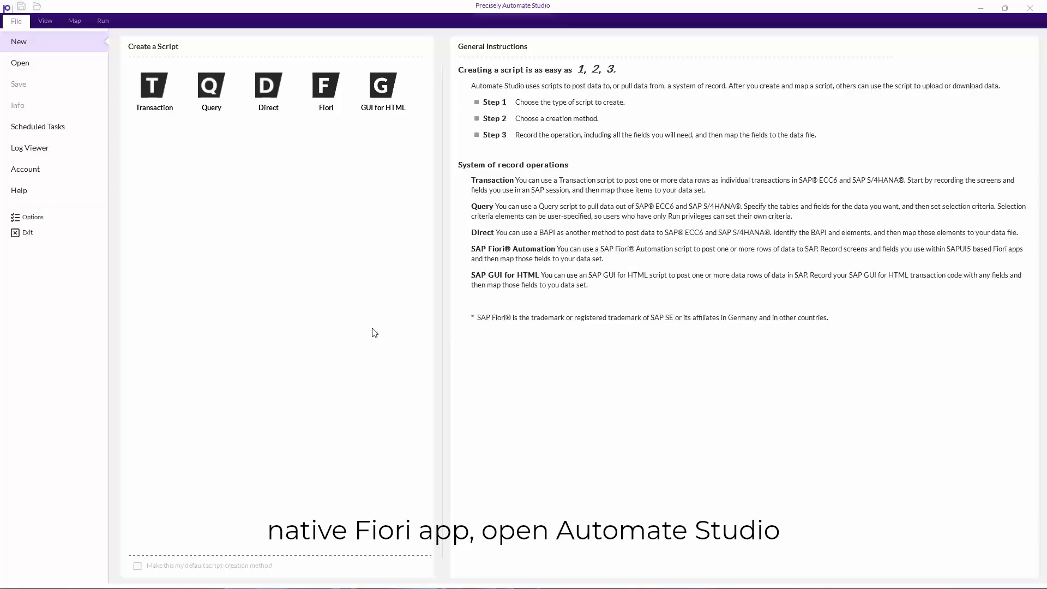
- Create a Fiori script by recording a Fiori app, connected to Fiori System via Auto Logon
click(326, 96)
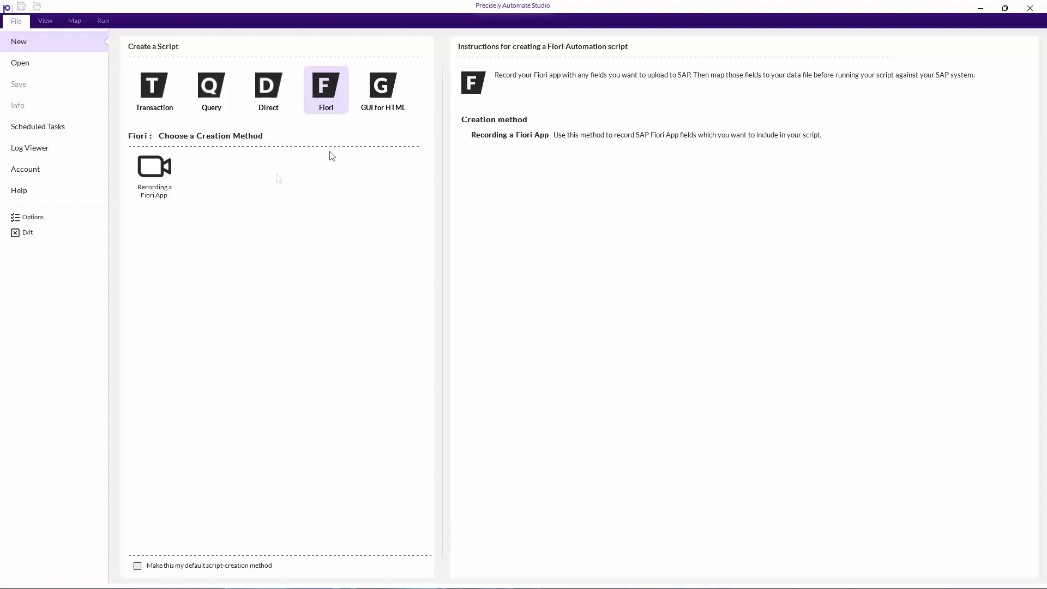
click(155, 175)
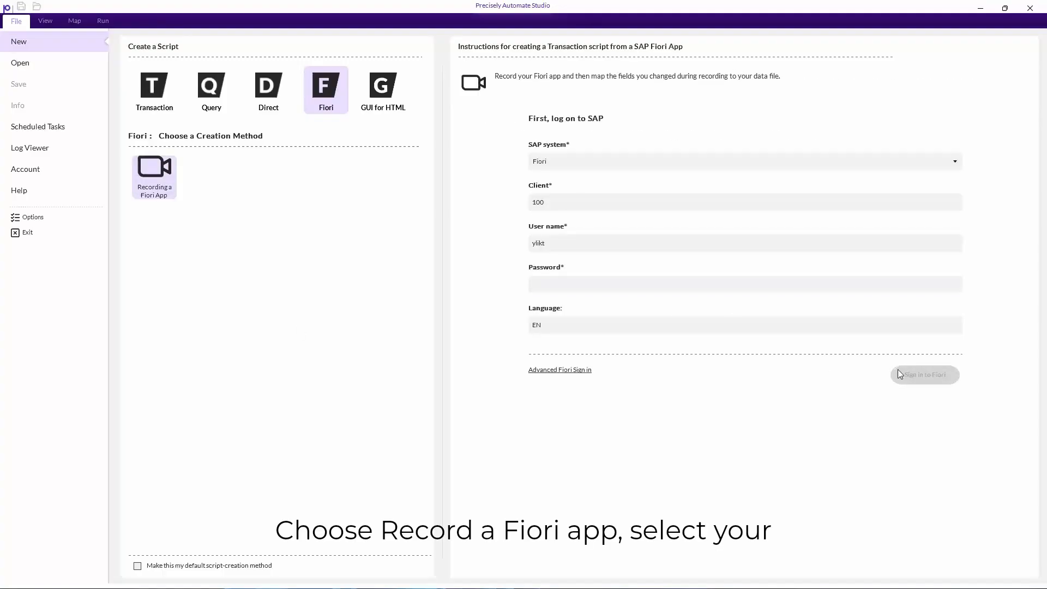
click(901, 165)
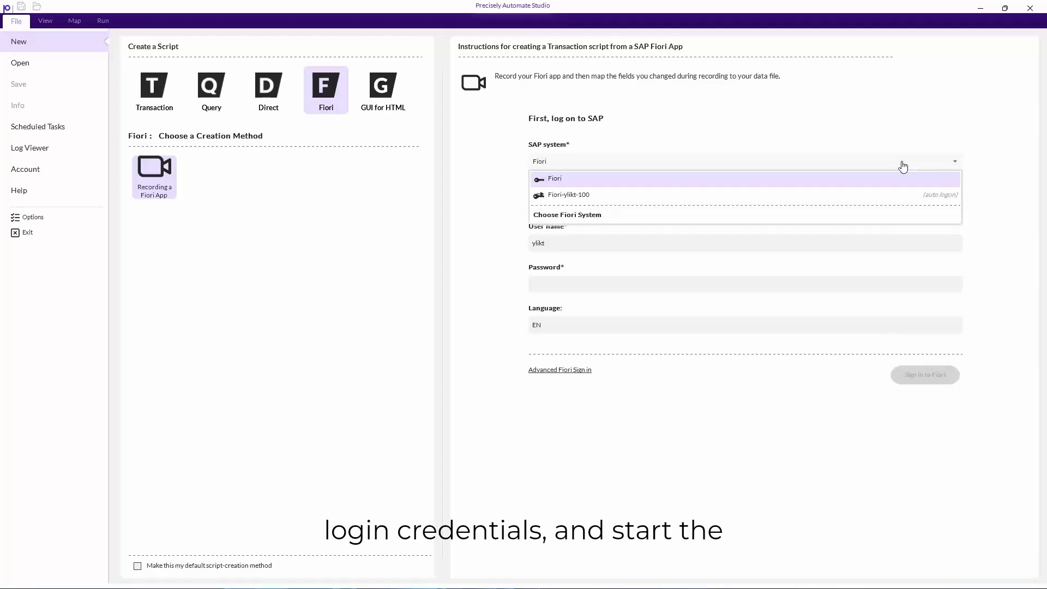
click(555, 217)
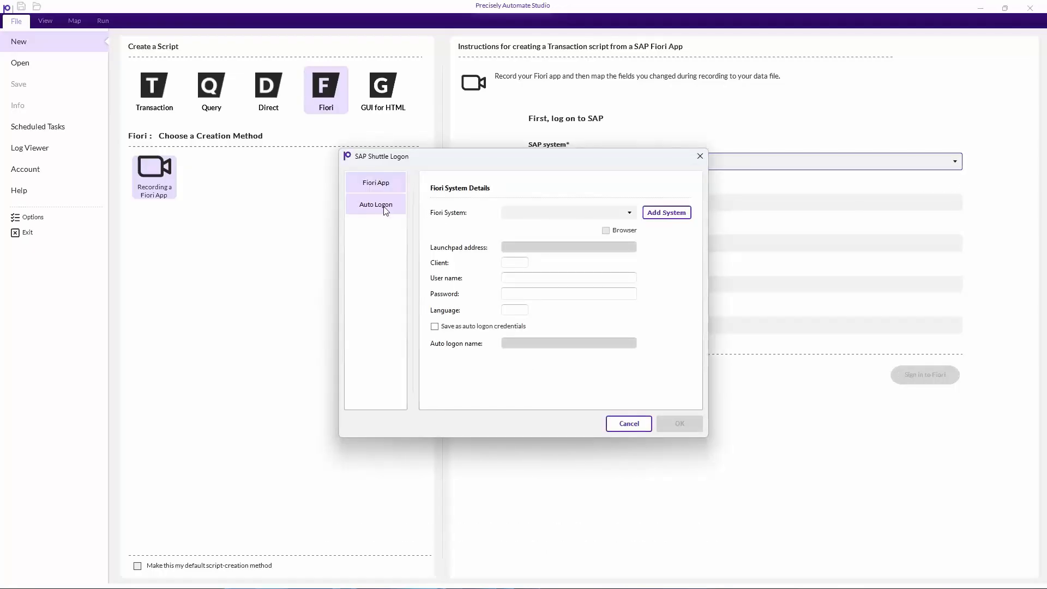
click(380, 206)
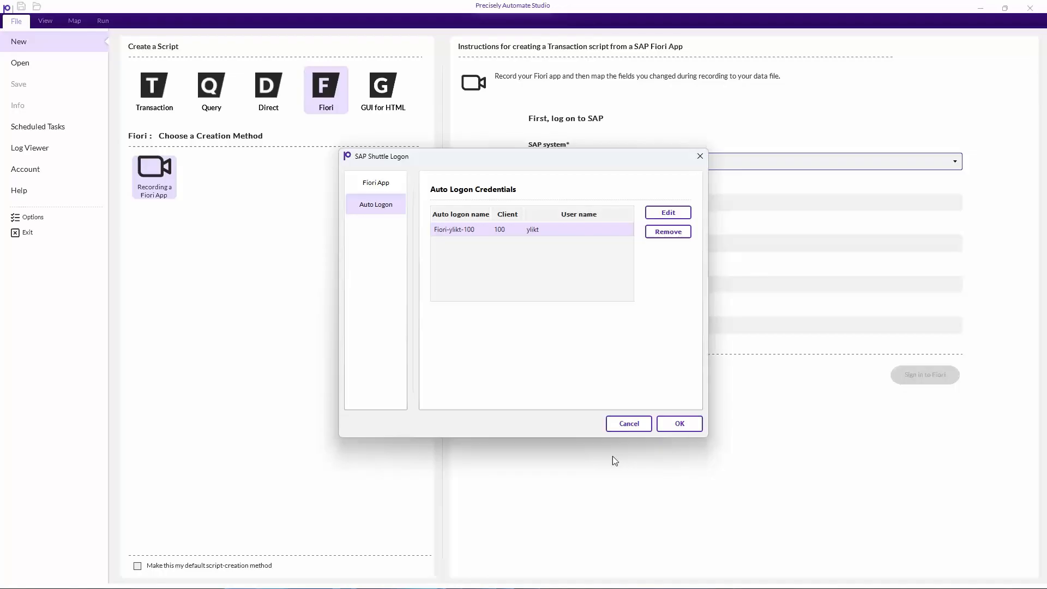
click(678, 424)
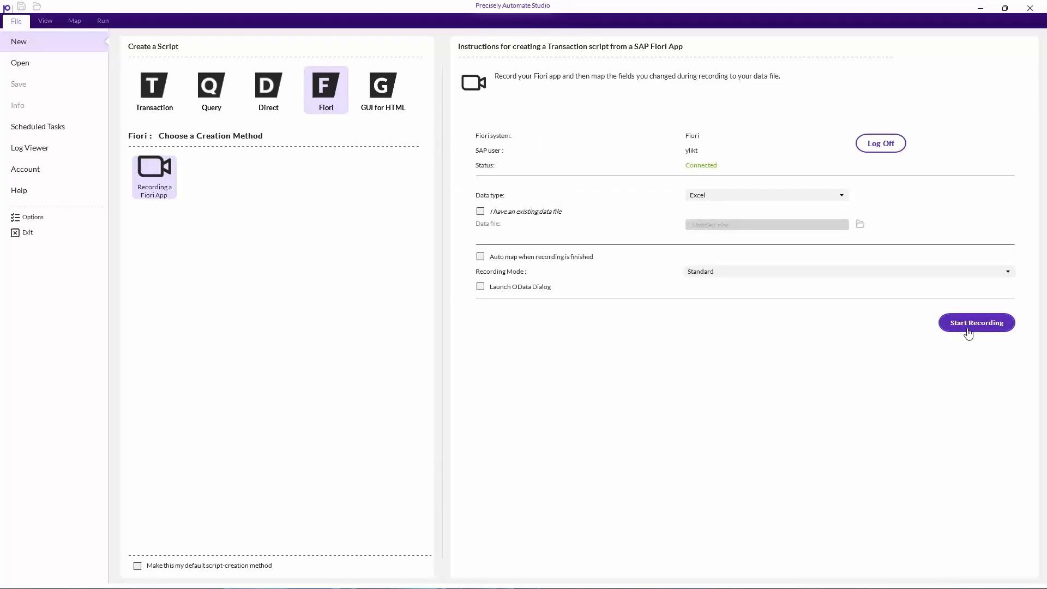
- Start recording, filter Manage Product Master Data for M-100 and open its product page
click(967, 329)
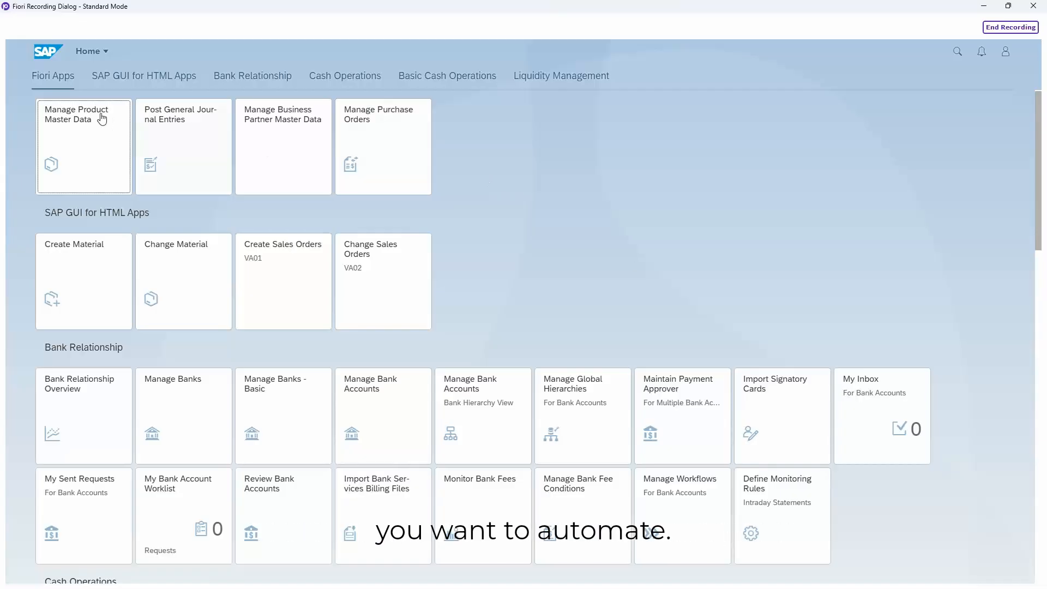
click(65, 119)
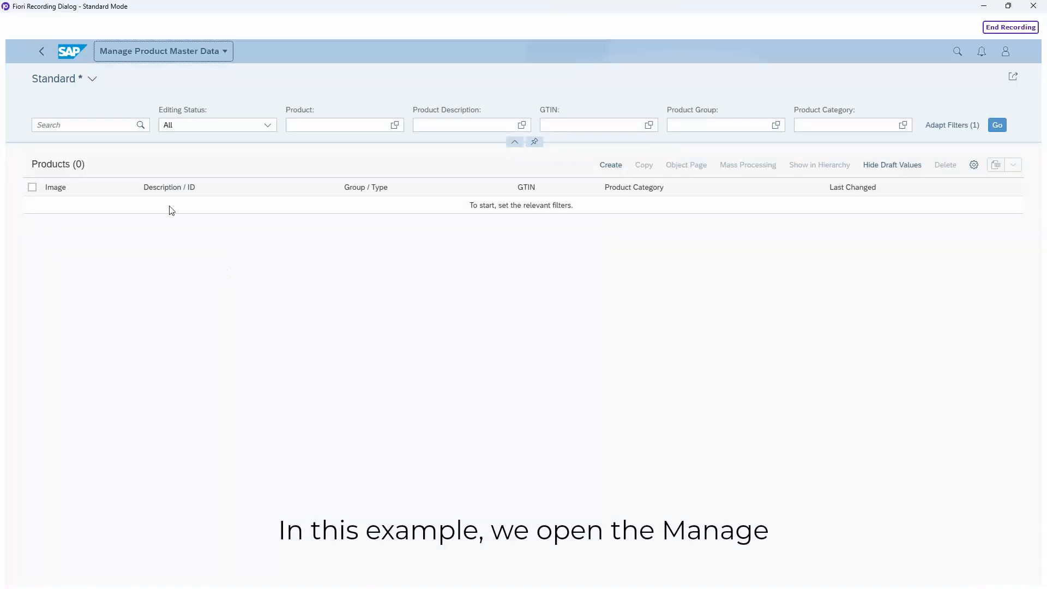
click(354, 126)
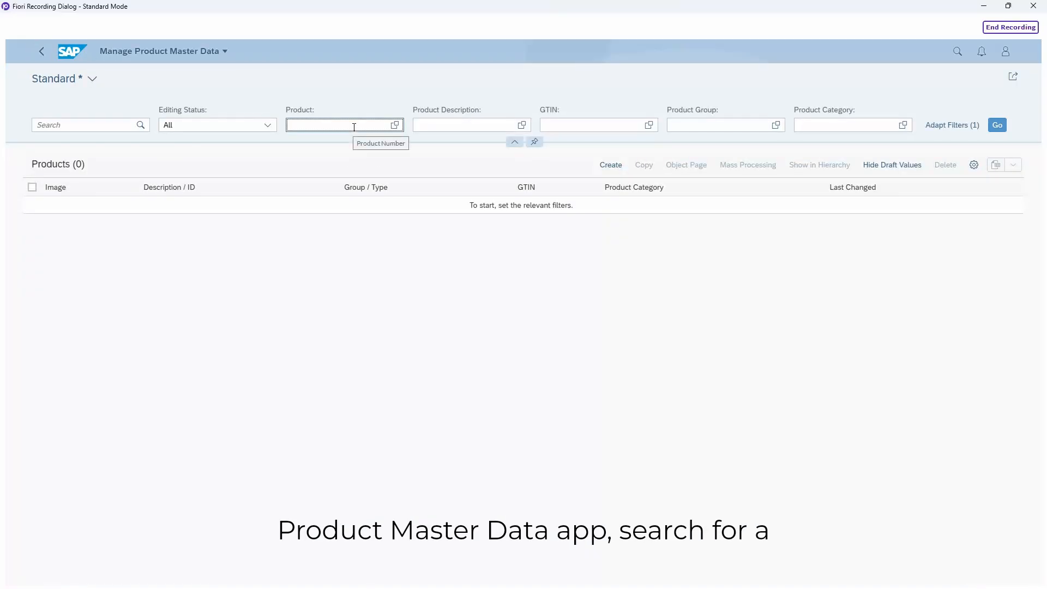
text(M-100)
key(Return)
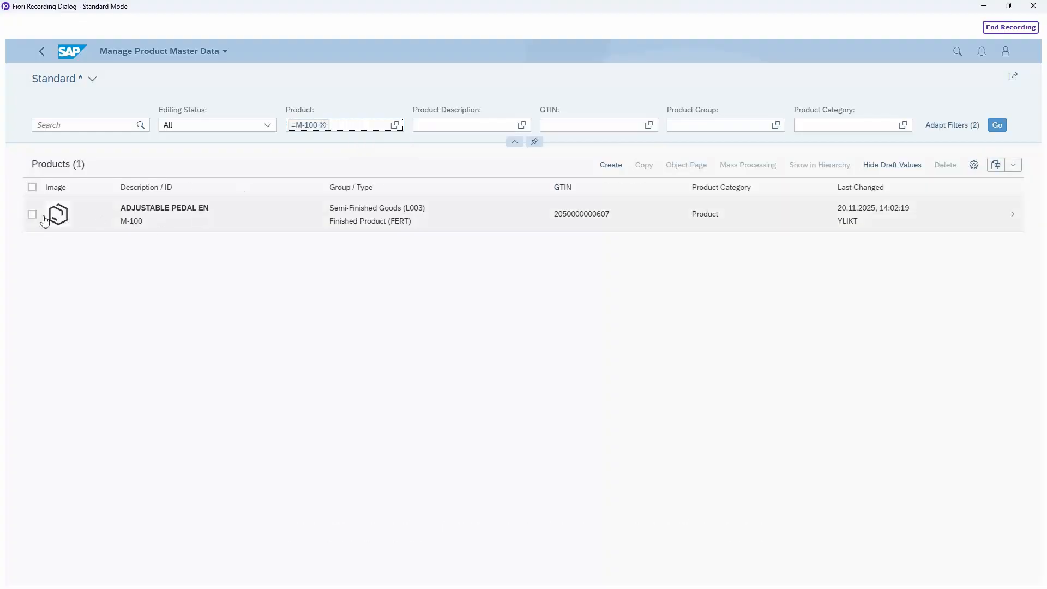
click(31, 218)
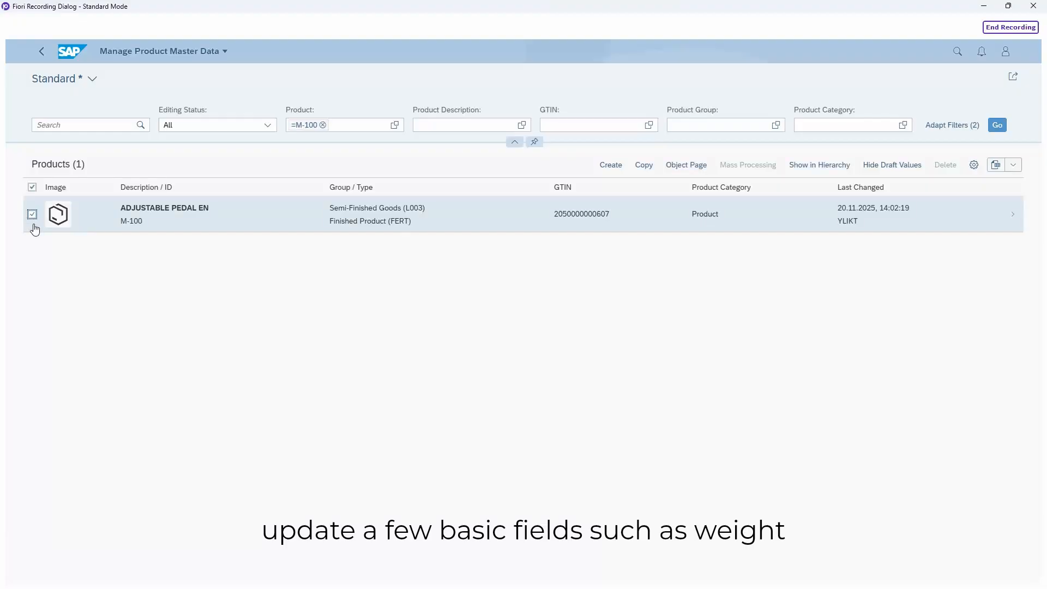
click(163, 215)
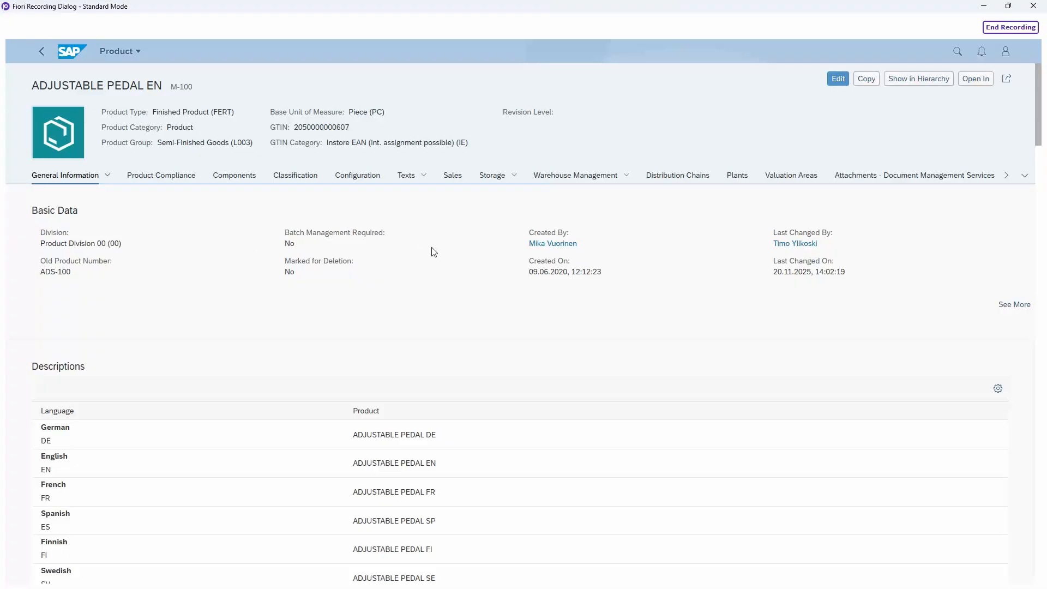
- Edit product M-100 to gross weight 10 and net weight 9, then save it
scroll(484, 235, down, 3)
scroll(483, 234, down, 6)
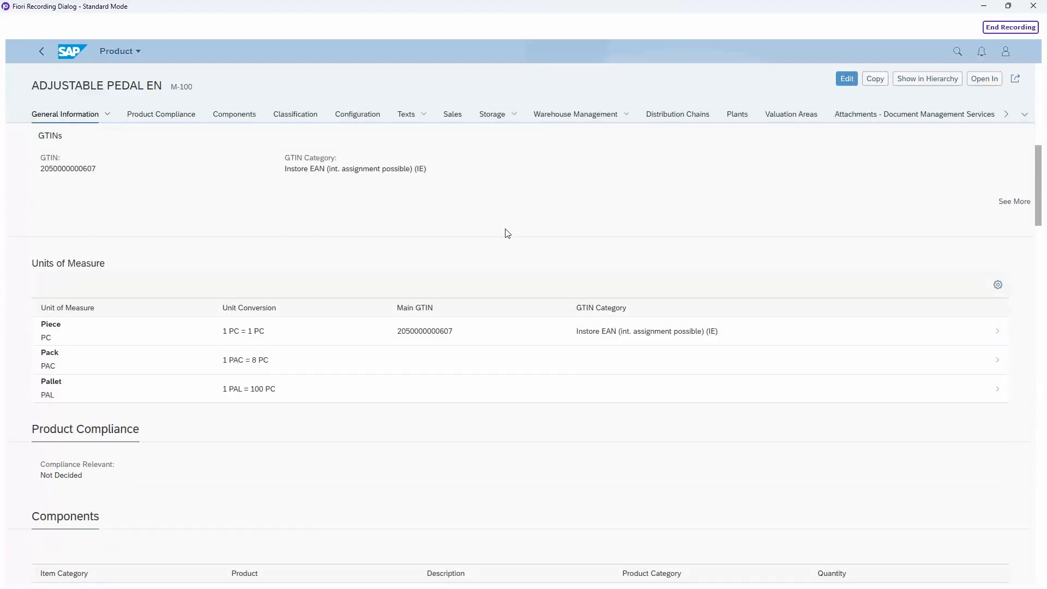
click(1013, 202)
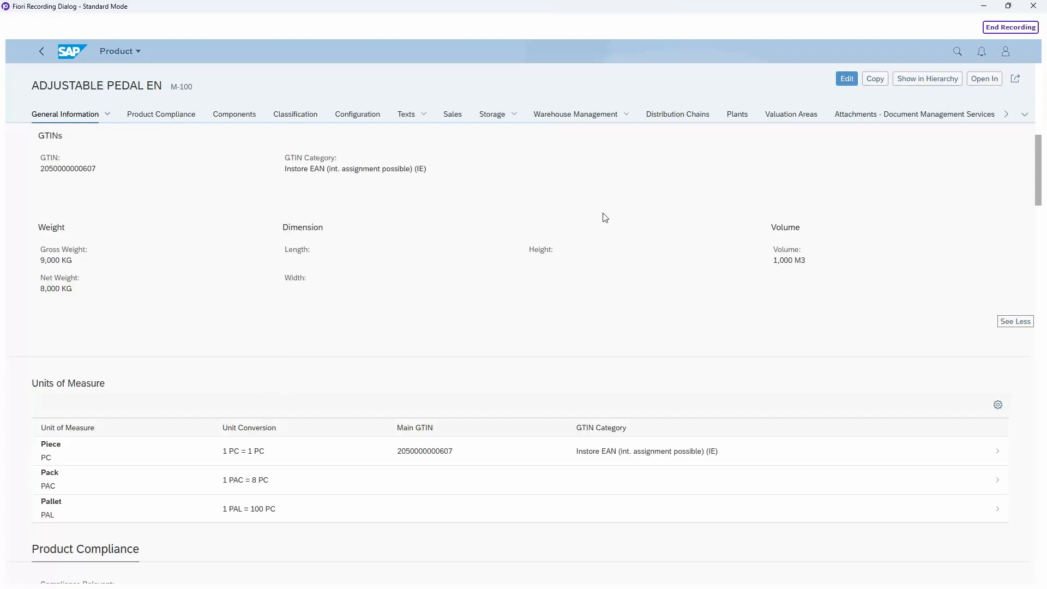
click(852, 81)
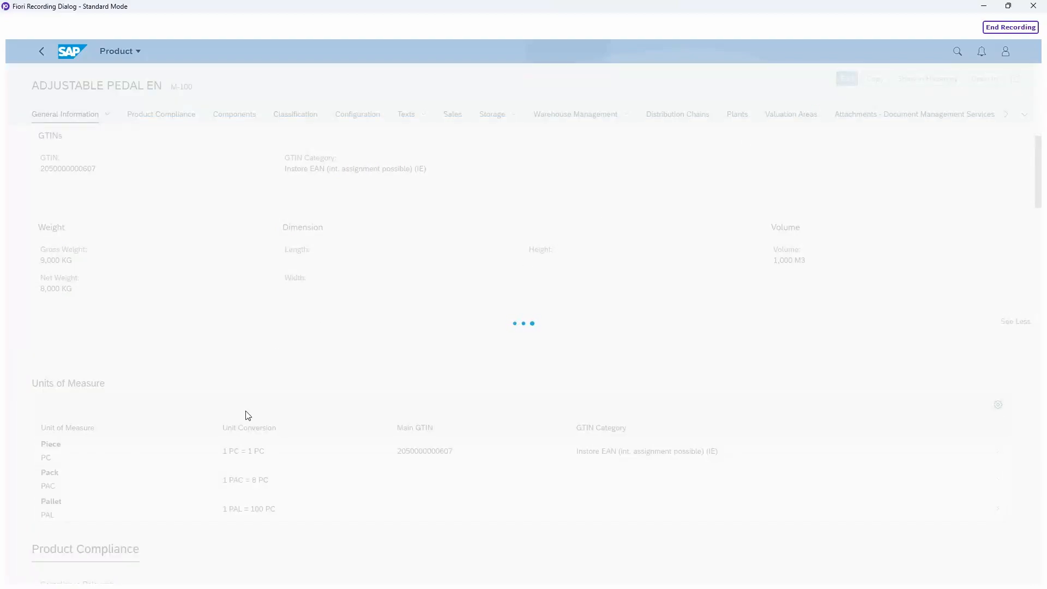
double_click(202, 240)
text(10)
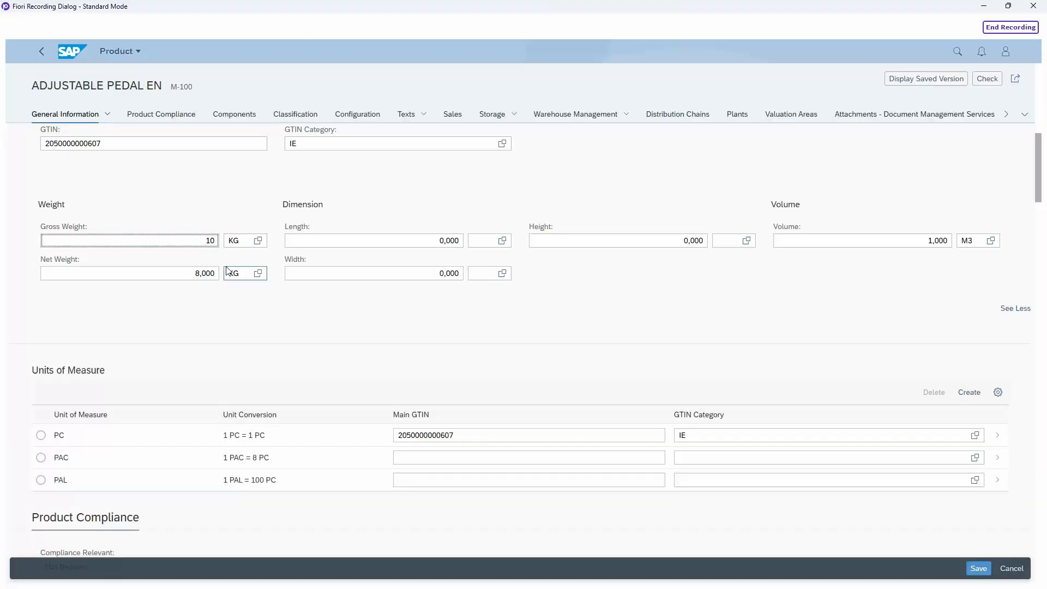
click(205, 275)
double_click(204, 275)
text(9)
click(288, 320)
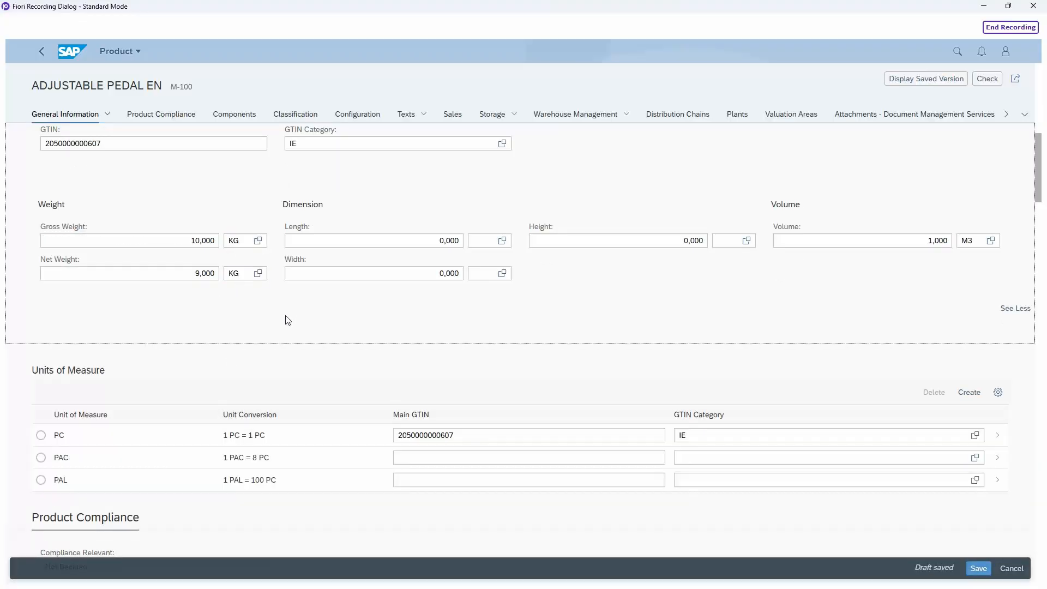
scroll(303, 344, up, 10)
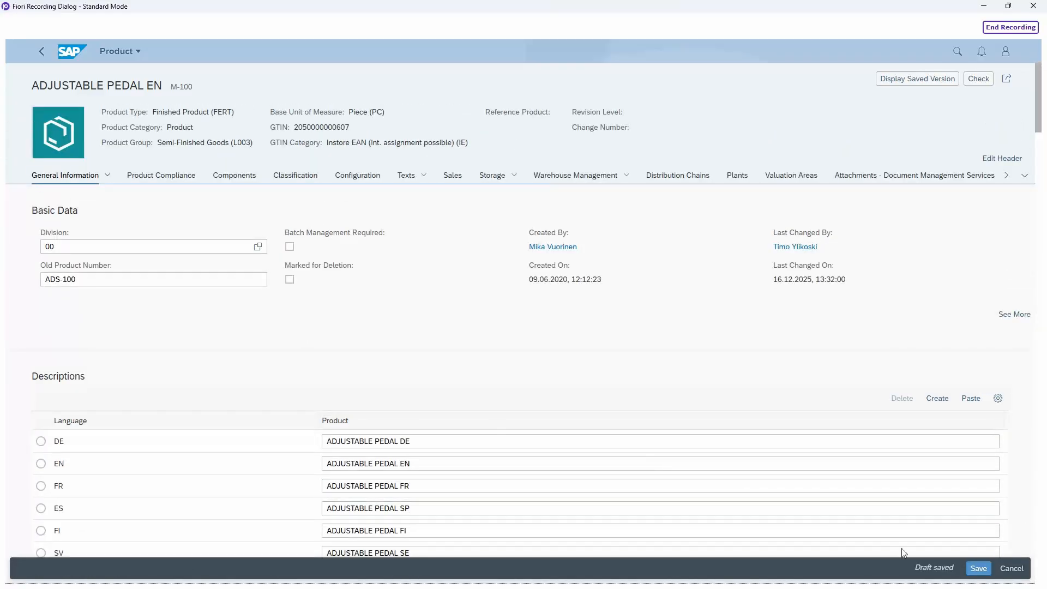
click(978, 568)
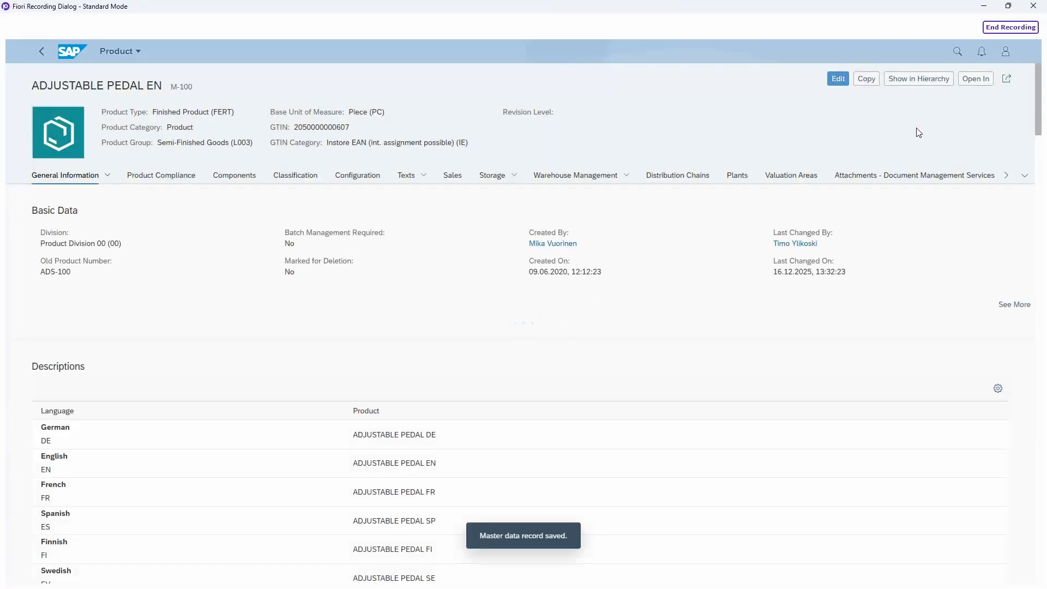
- End the recording and map Product, Net weight and Gross weight to data set columns A, B and C
click(1008, 30)
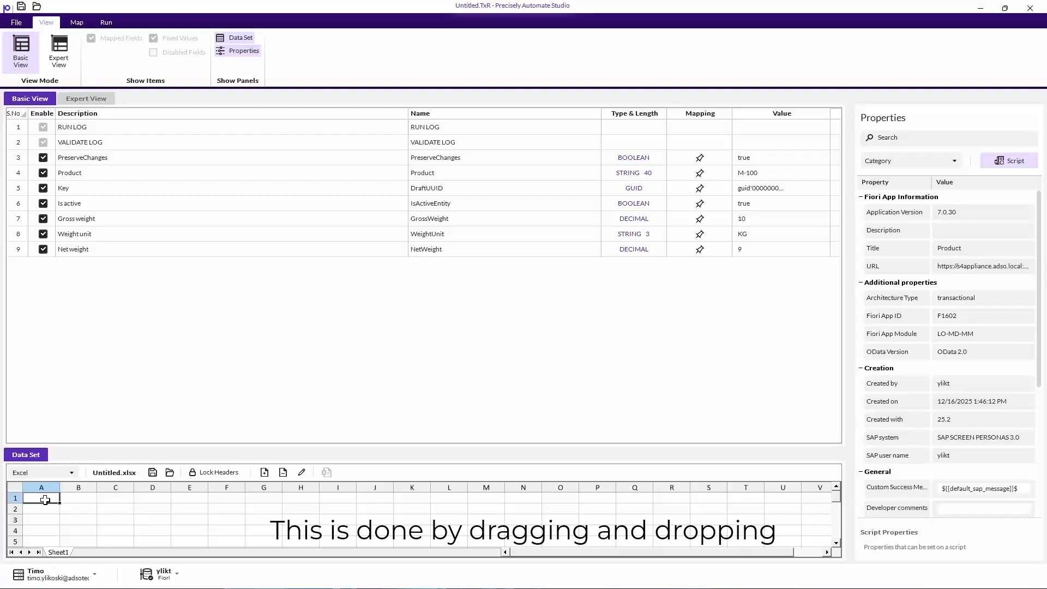
drag(45, 499, 87, 178)
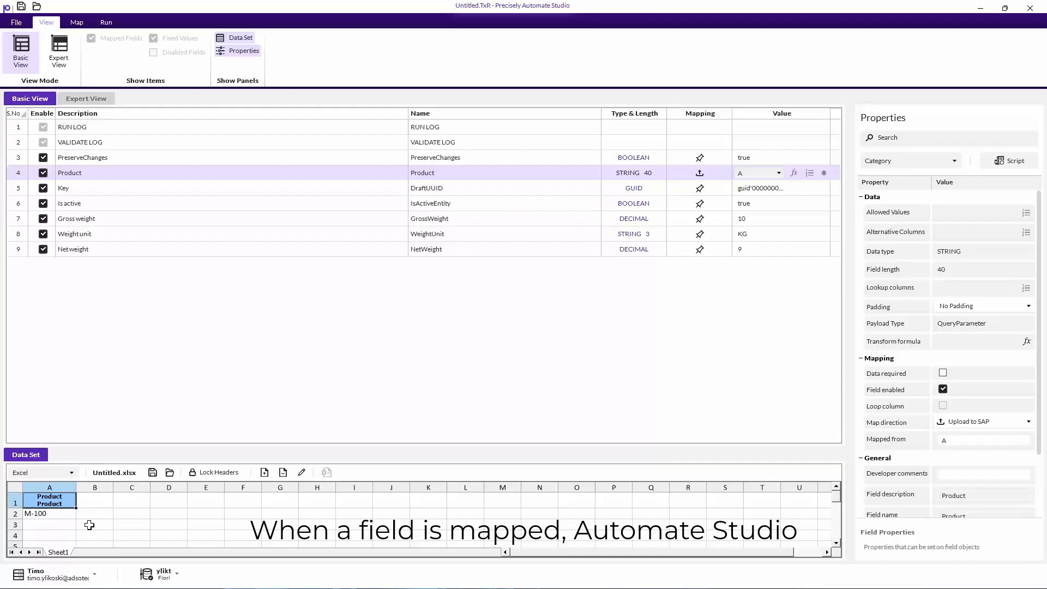
click(68, 515)
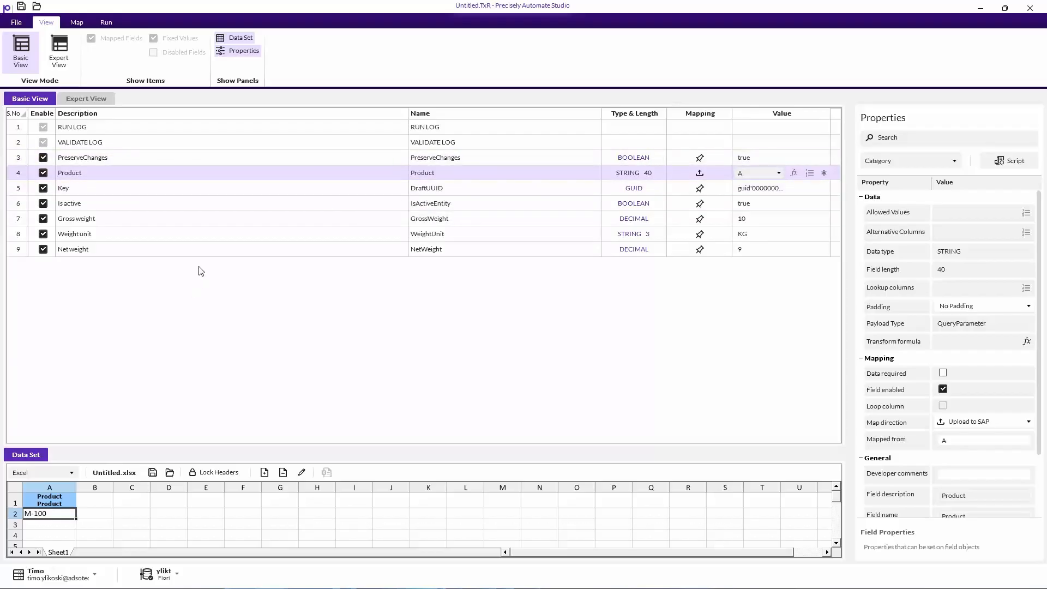
click(95, 500)
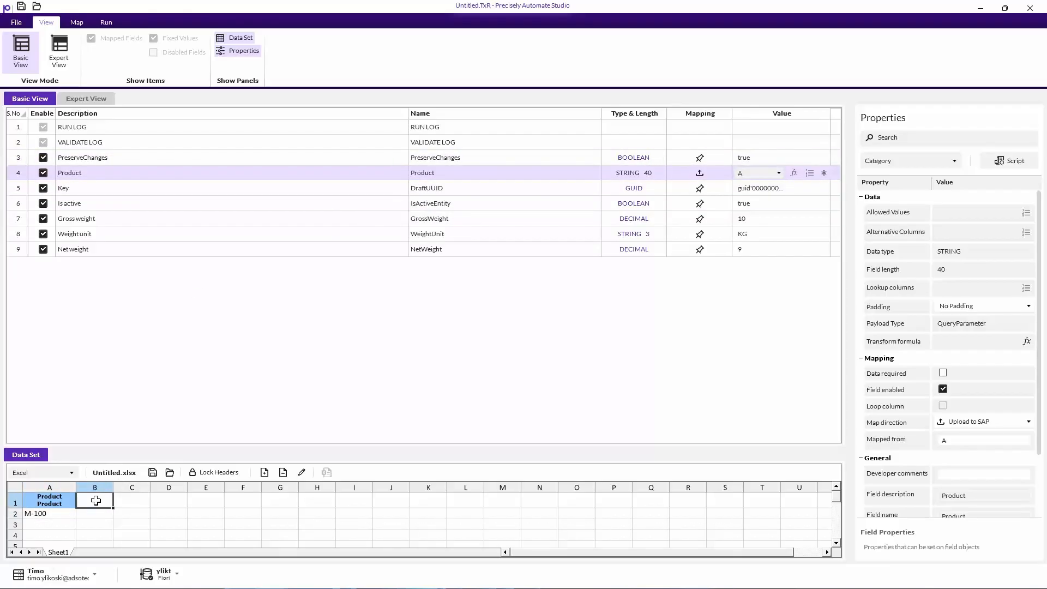
drag(96, 501, 71, 250)
drag(159, 498, 83, 234)
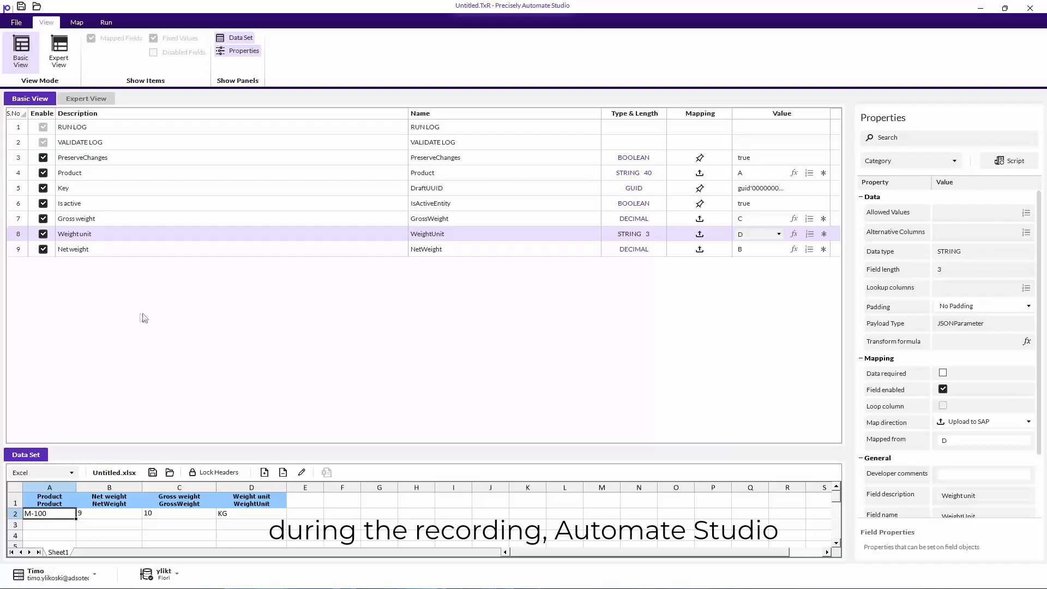
- Enable the disabled Volume and Volume unit fields in Expert View, then return to Basic View
click(87, 102)
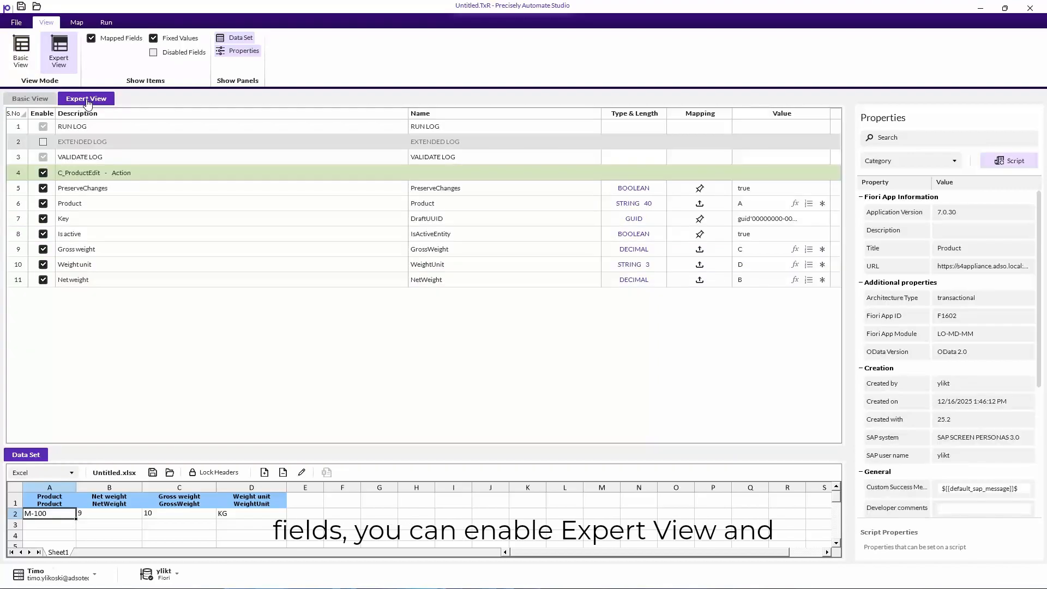
click(153, 53)
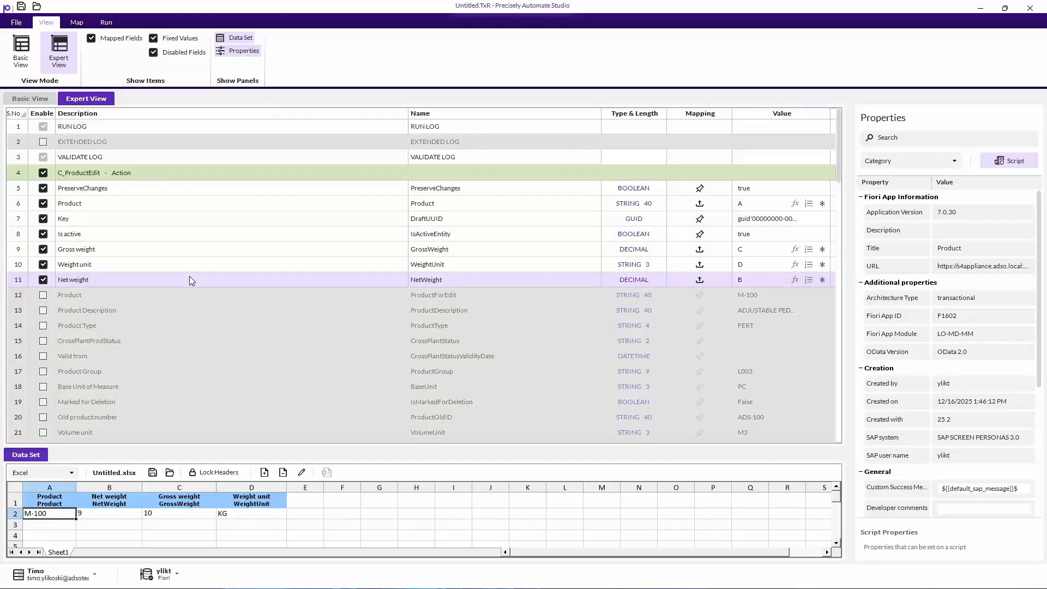
scroll(189, 273, down, 3)
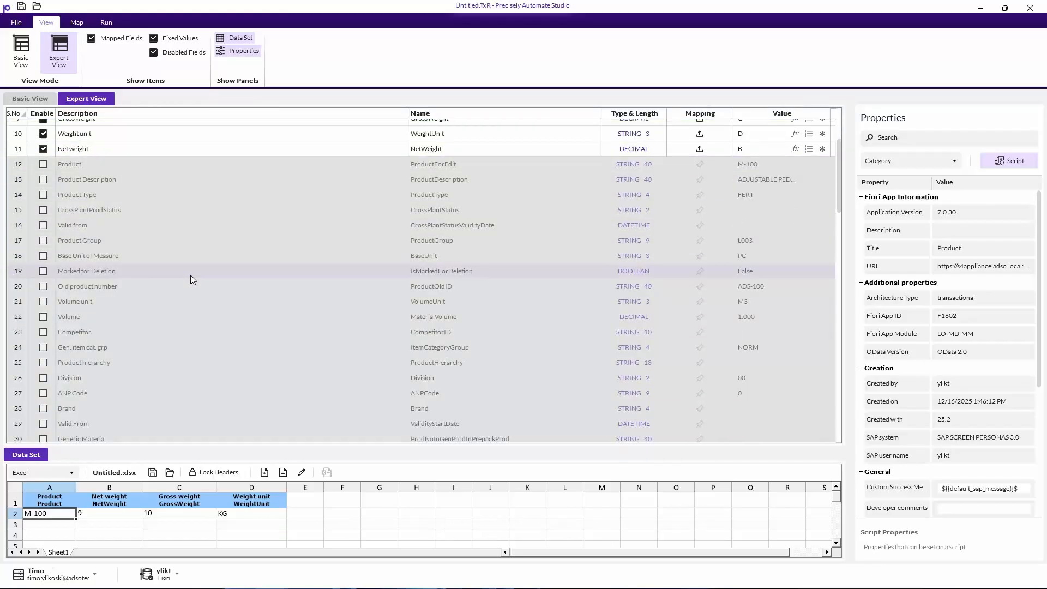
click(44, 317)
click(43, 302)
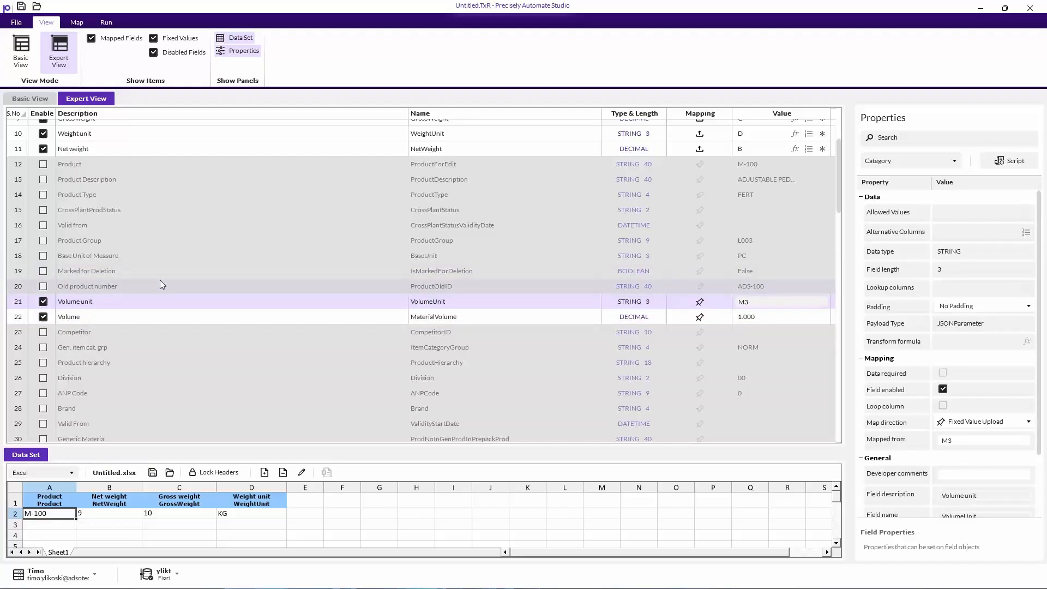
click(153, 52)
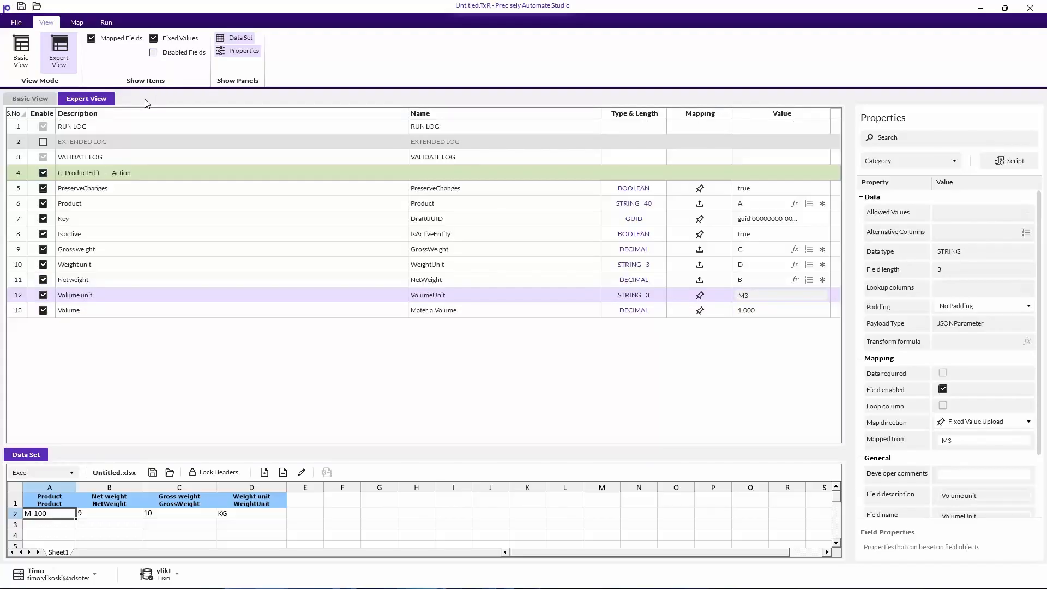
click(22, 100)
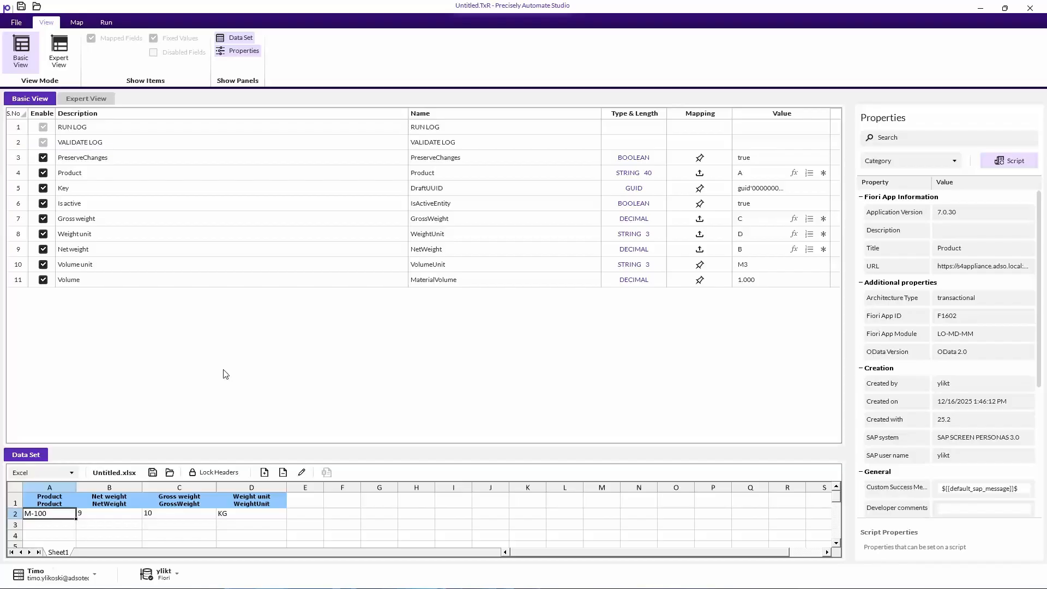
- Map Volume to column E, Volume unit to column F and RUN LOG to column G
click(94, 267)
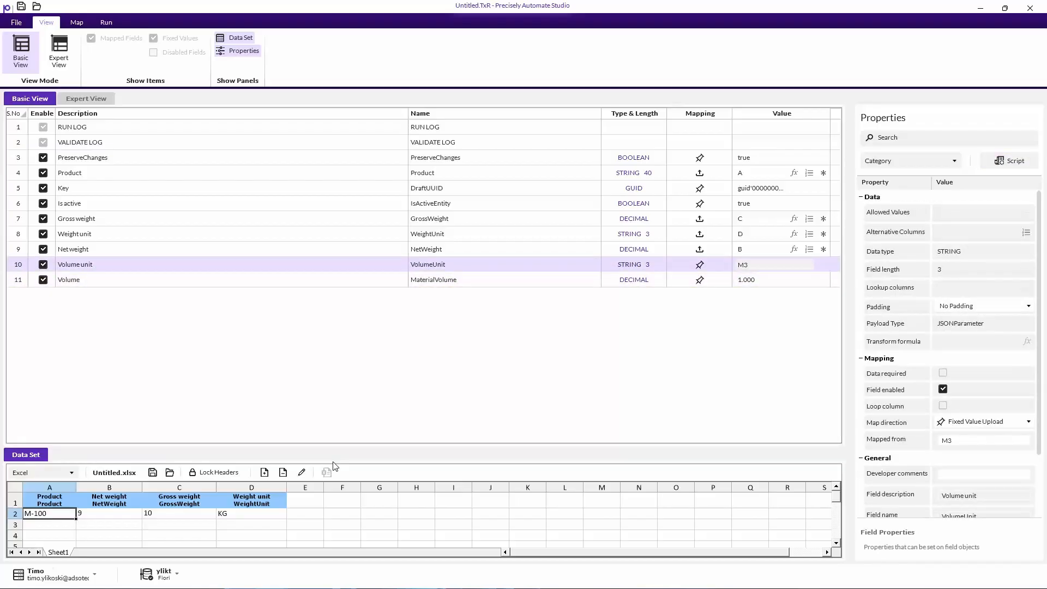
click(218, 277)
drag(309, 502, 92, 281)
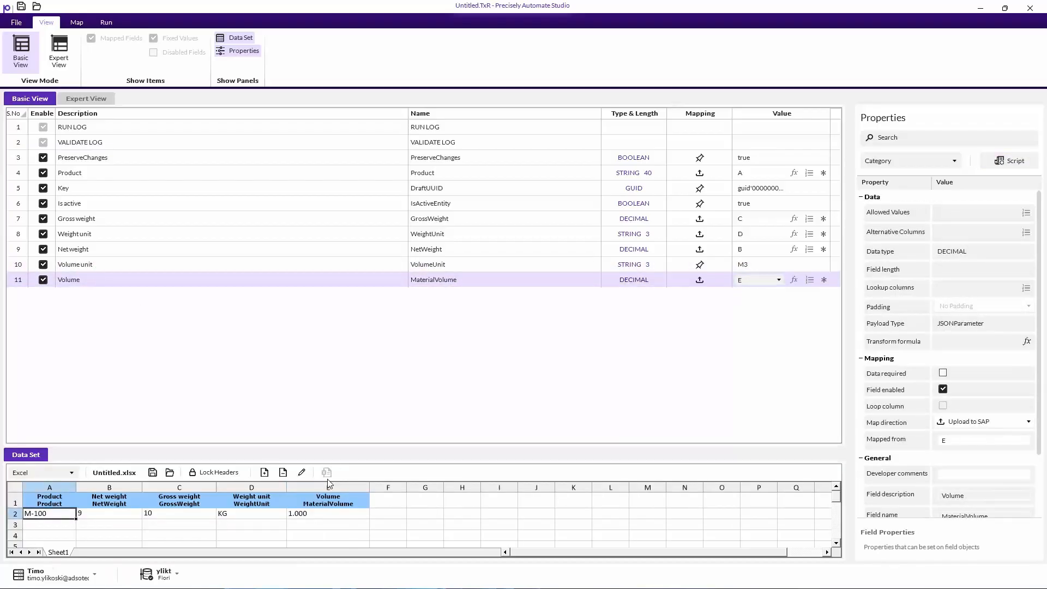
drag(380, 501, 82, 265)
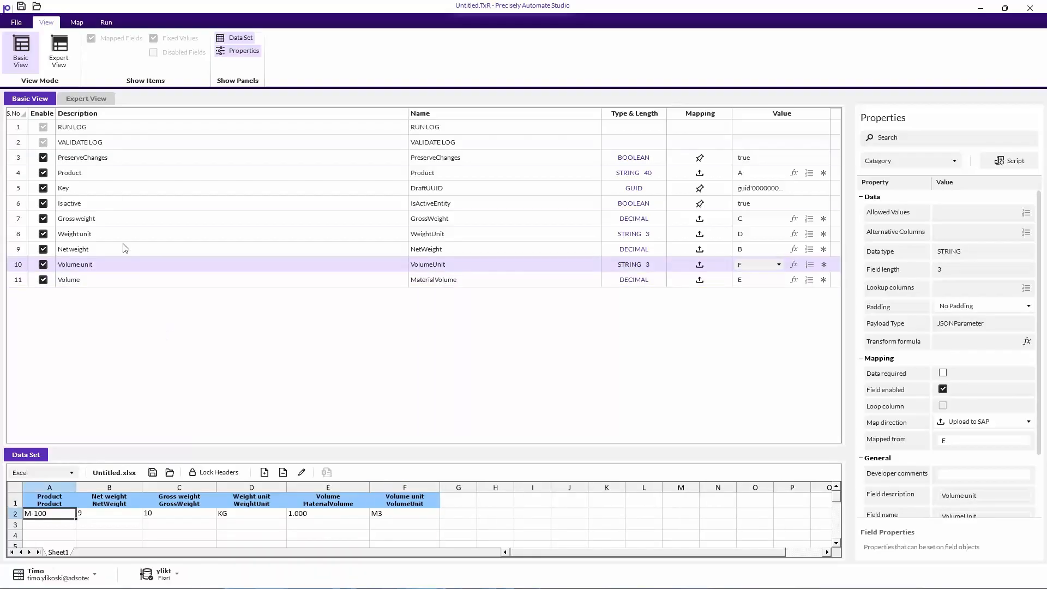
drag(72, 134, 629, 489)
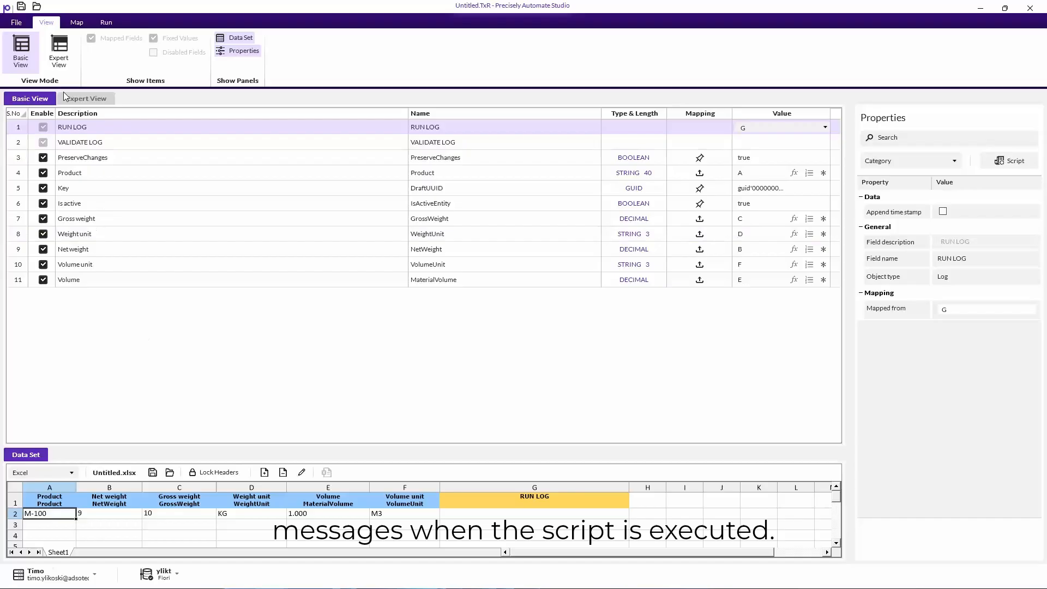
- Name both the data file and script Update_Mat_Basic_Data_Fiori and save both files
click(21, 7)
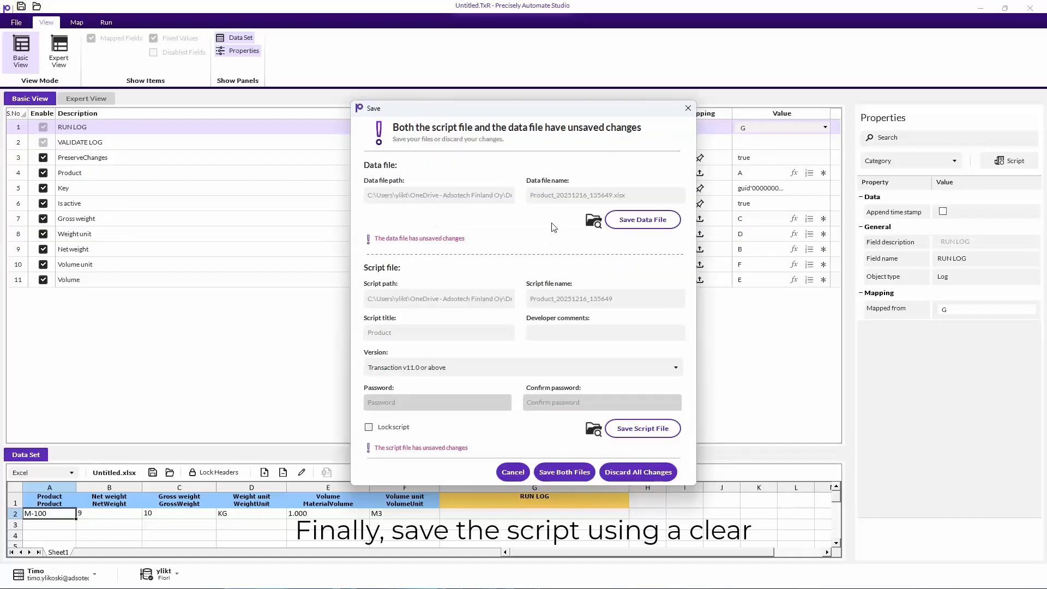
click(556, 196)
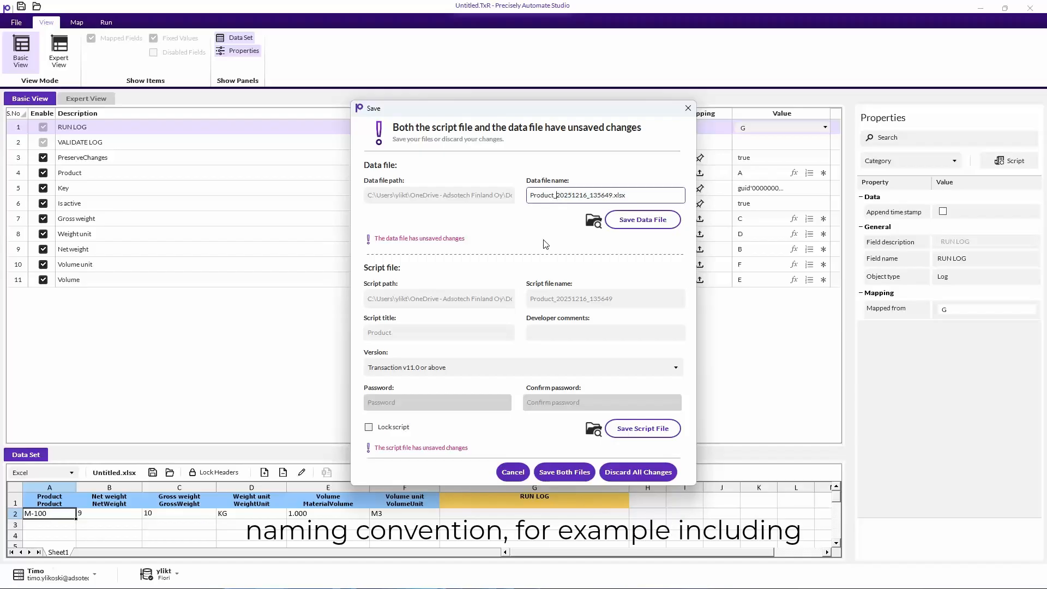
key(BackSpace)
key(BackSpace)
key(BackSpace)
key(BackSpace)
key(BackSpace)
key(BackSpace)
key(BackSpace)
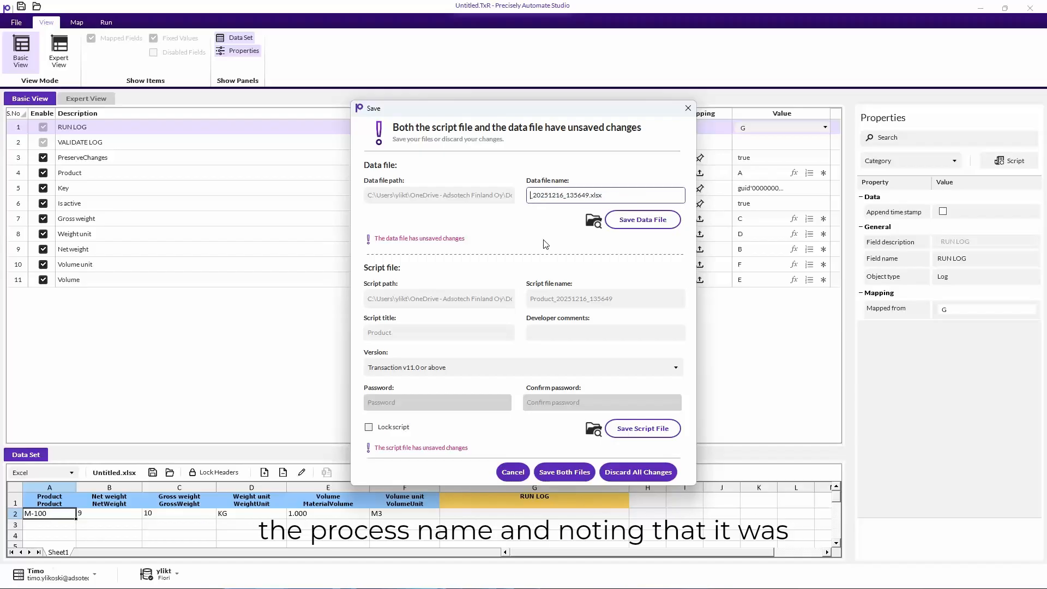
text(Update_Mat)
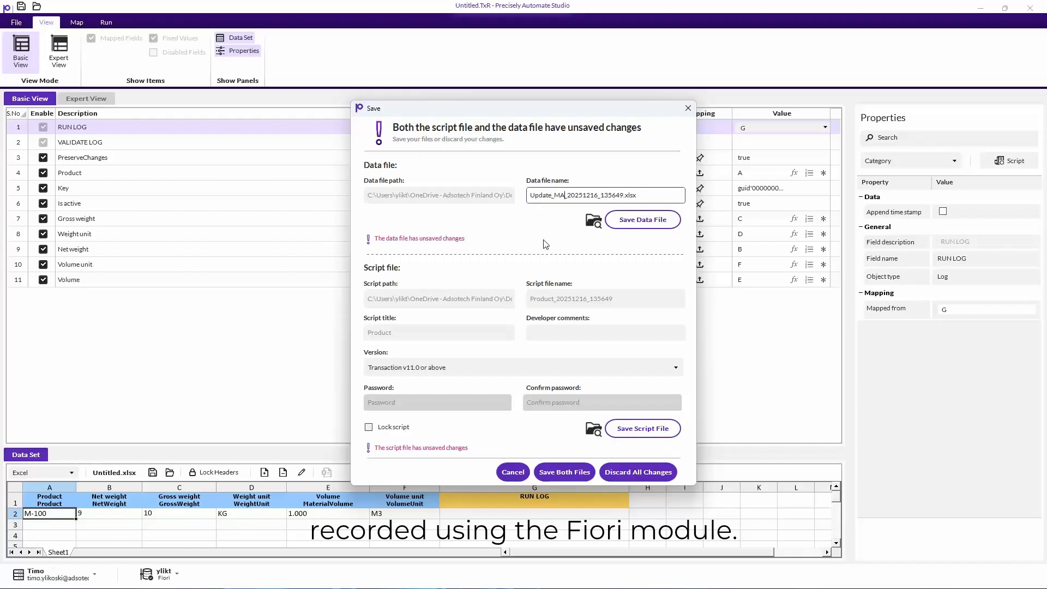
text(_Basic_Data)
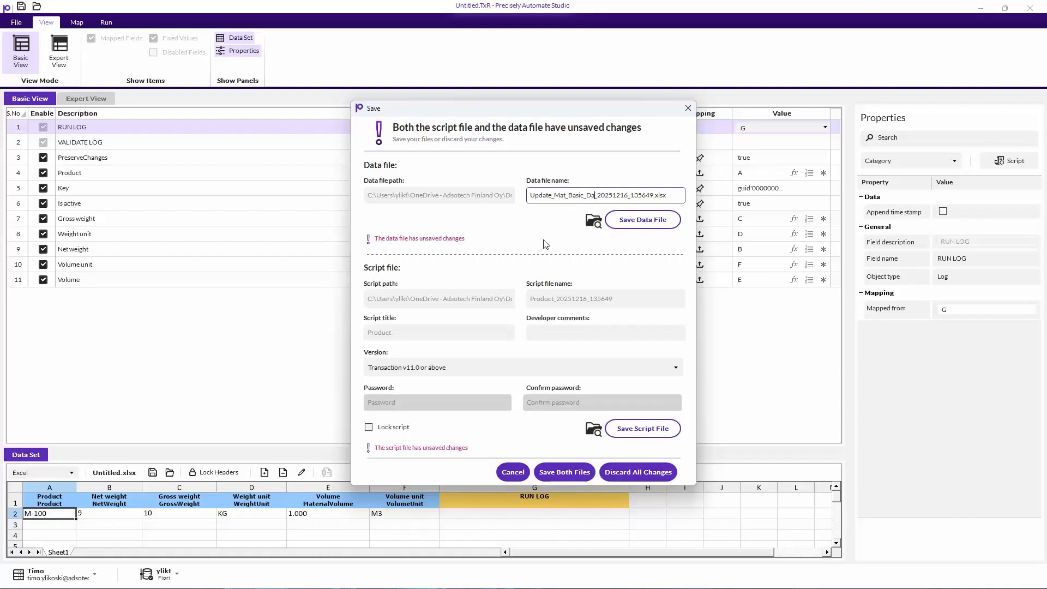
text(_Fiori)
key(ctrl+shift+Left)
key(ctrl+shift+Left)
key(ctrl+shift+Left)
key(ctrl+shift+Left)
key(ctrl+shift+Left)
key(ctrl+shift+Left)
key(ctrl+shift+Left)
key(ctrl+shift+Left)
key(ctrl+shift+Left)
key(ctrl+c)
click(600, 298)
key(ctrl+a)
key(ctrl+v)
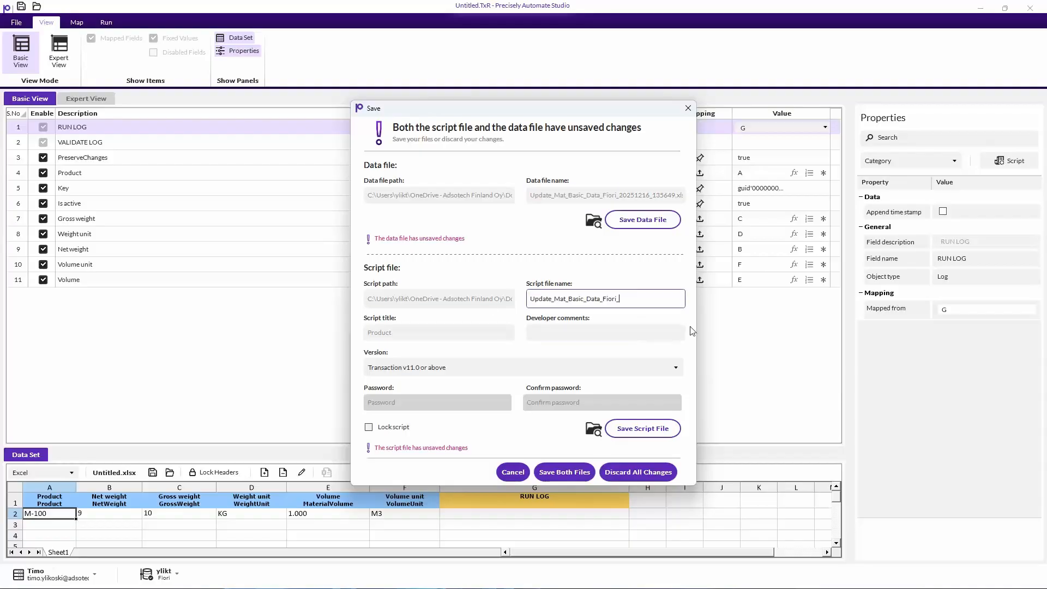
click(542, 471)
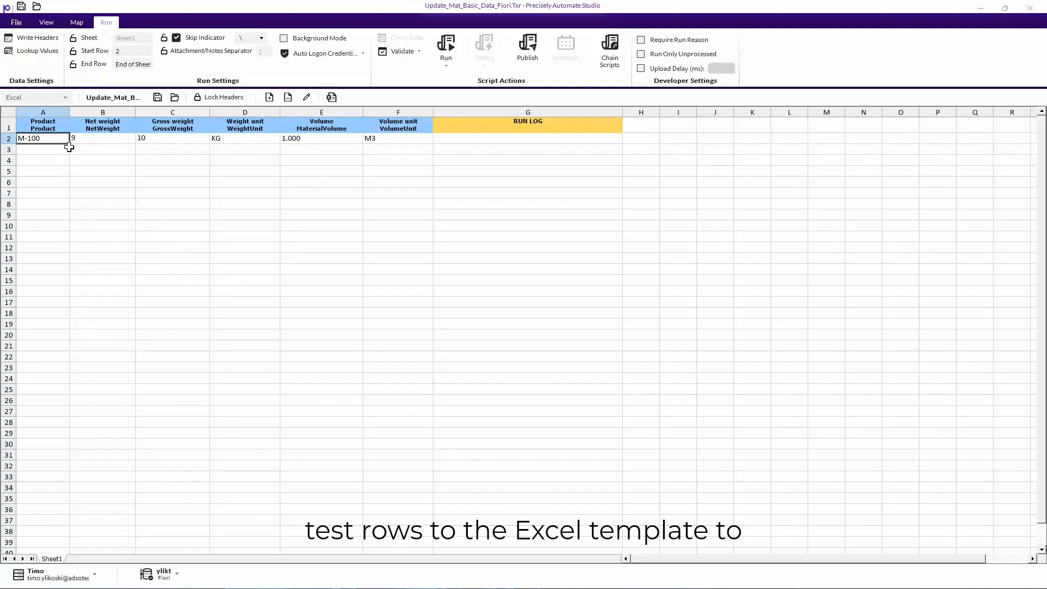
- Fill products M-101 to M-104, set net weight 8 and gross weight 9, and copy values down to row 6
drag(68, 144, 66, 190)
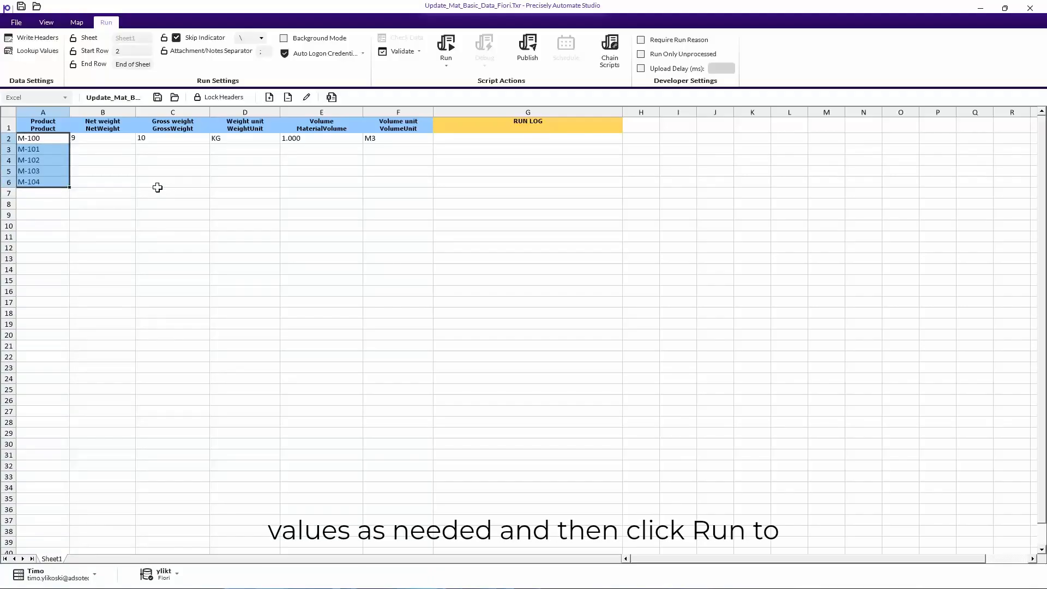
click(125, 139)
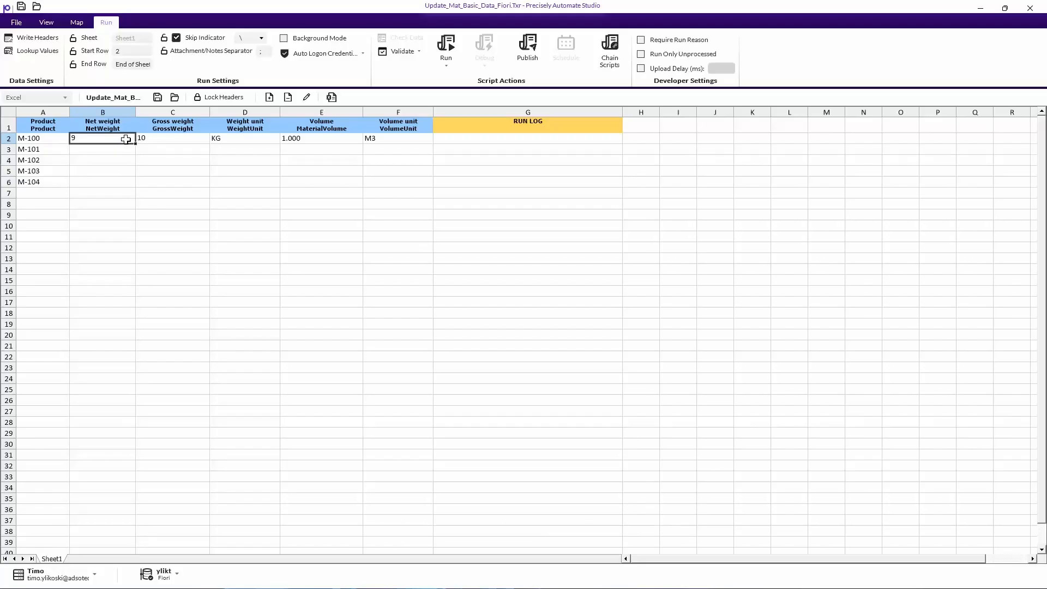
text(8)
key(Tab)
text(9)
key(Return)
drag(124, 138, 344, 155)
drag(124, 143, 392, 180)
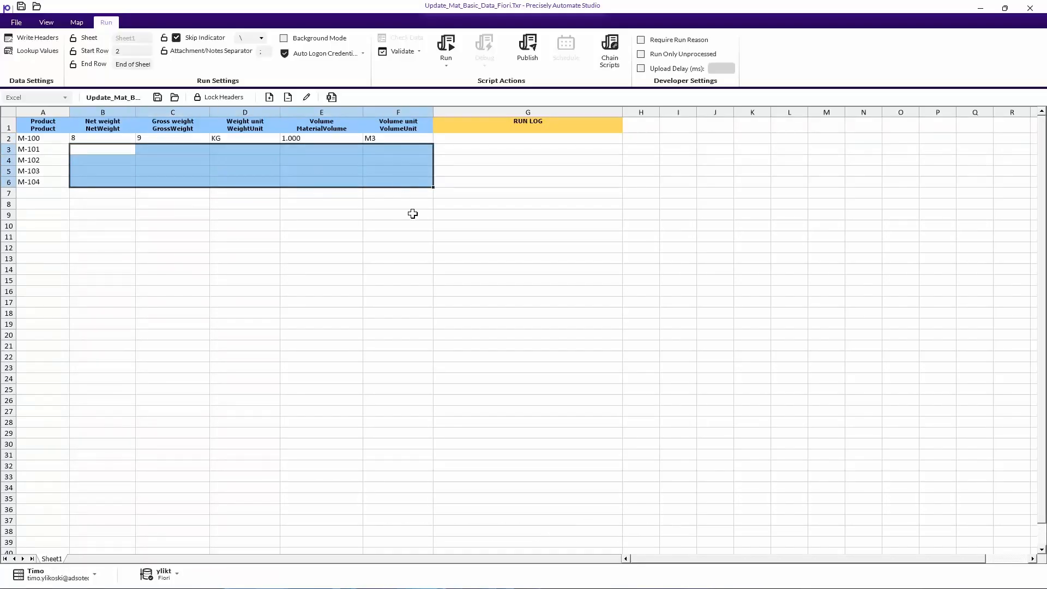
key(ctrl+d)
- Select the first RUN LOG cell and run the script for all five products
click(472, 182)
click(466, 139)
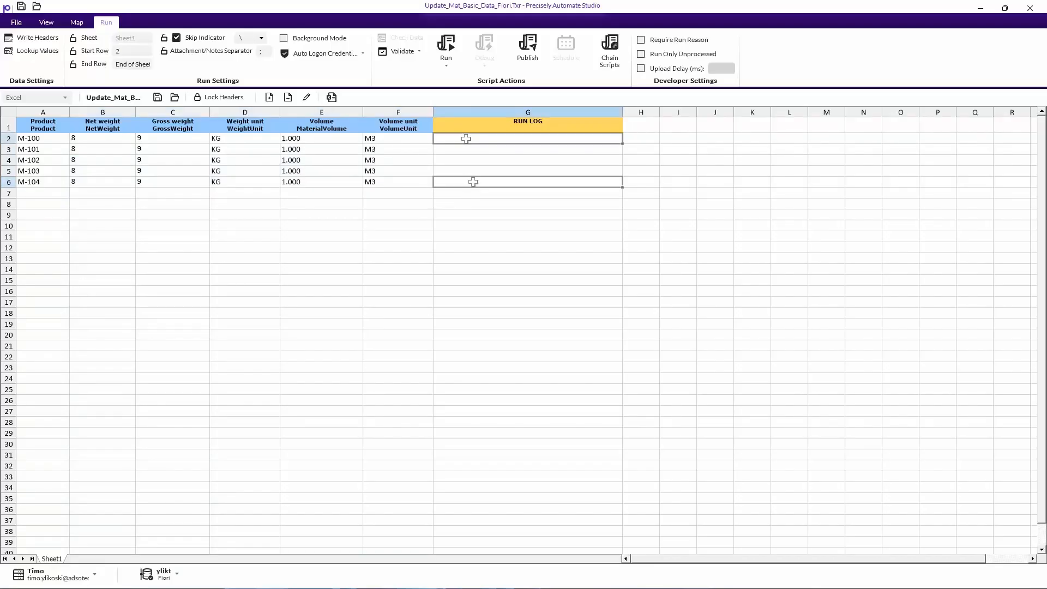
click(448, 41)
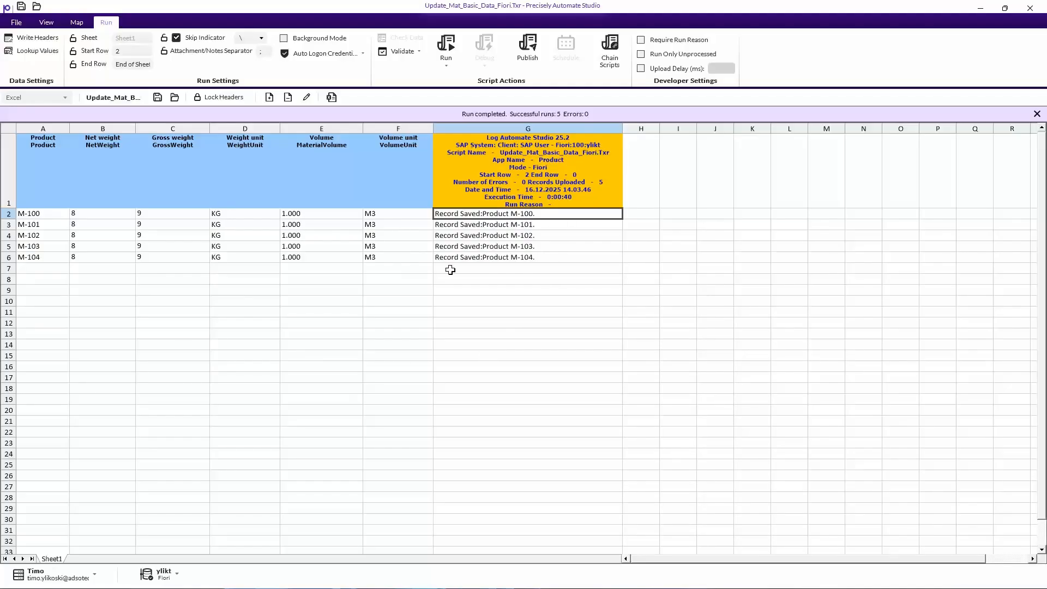
- Publish Update_Mat_Basic_Data_Fiori into the workbook's Sheet1, confirm success, and open the workbook in Excel
click(531, 46)
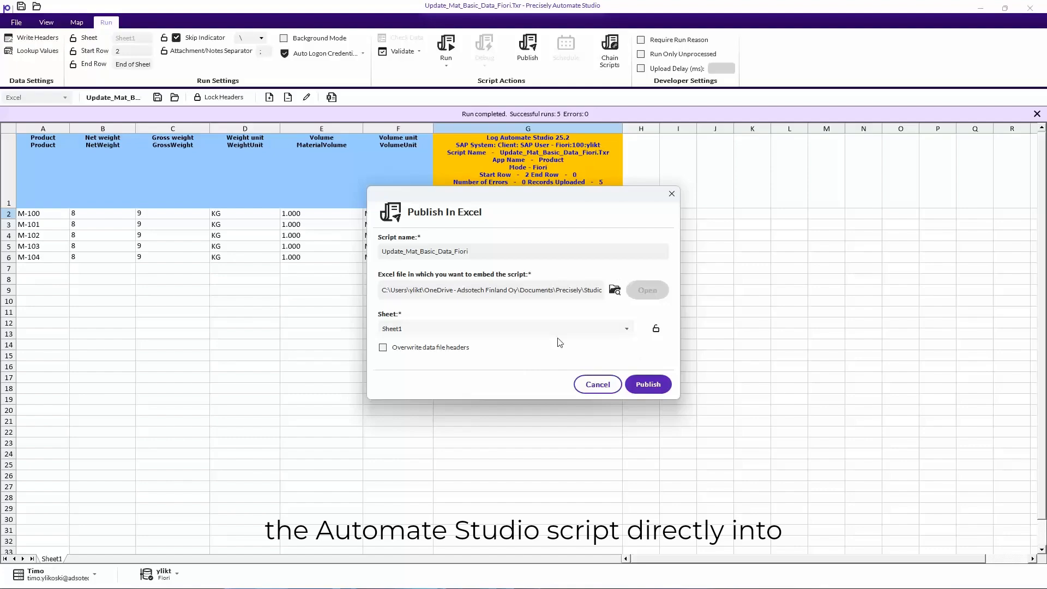
click(648, 386)
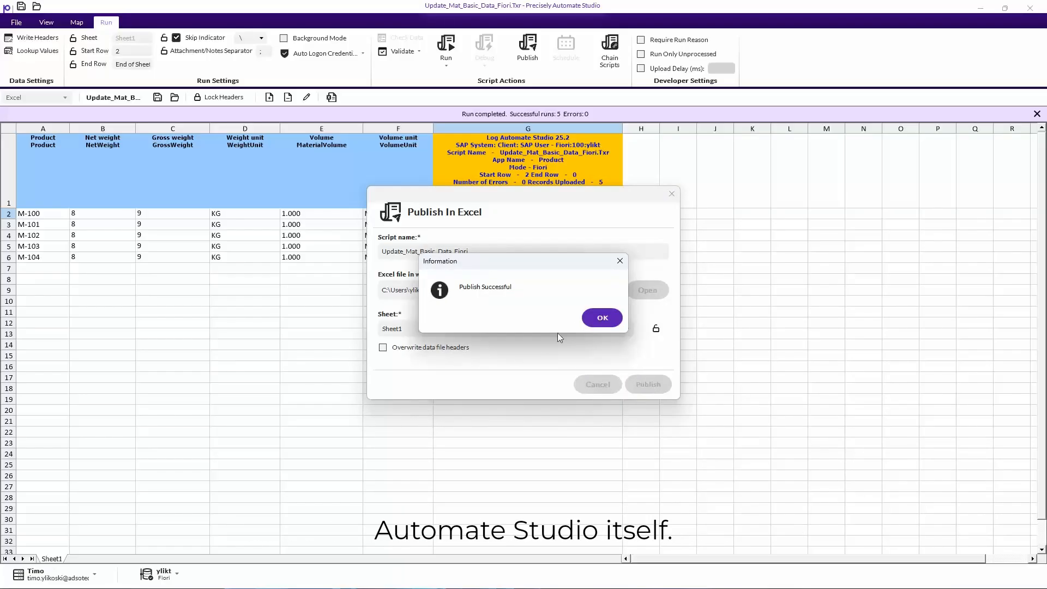
click(601, 318)
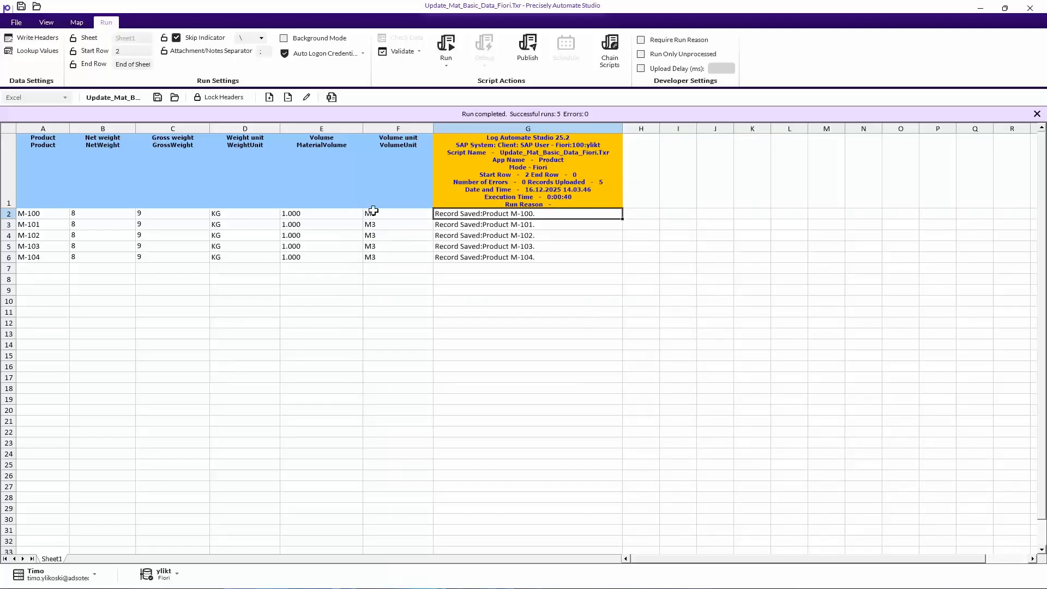
click(331, 98)
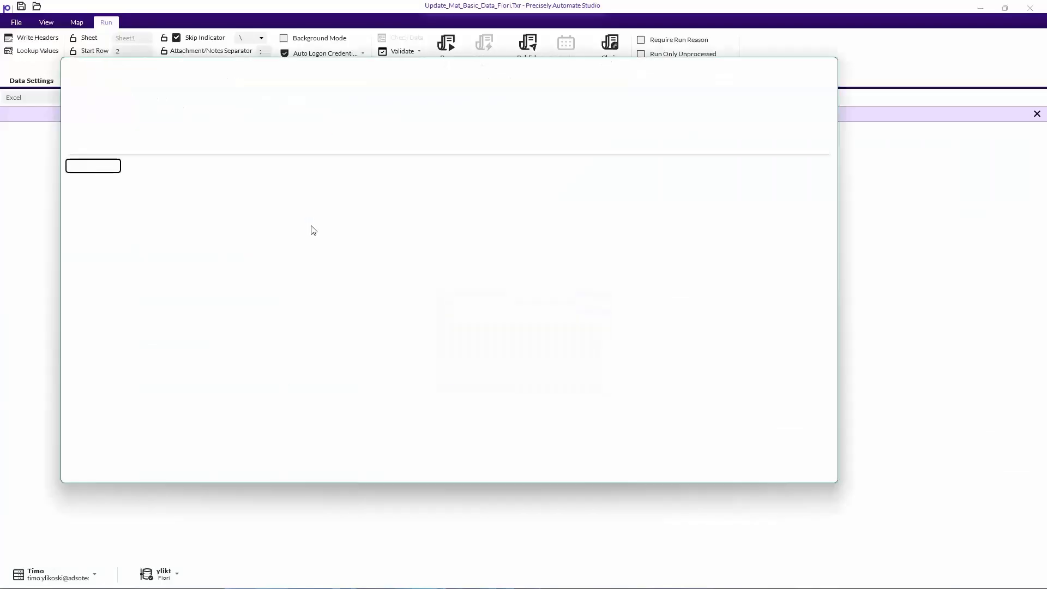
- Maximize the Excel window and log on to Automate Studio from the Studio ribbon
double_click(700, 67)
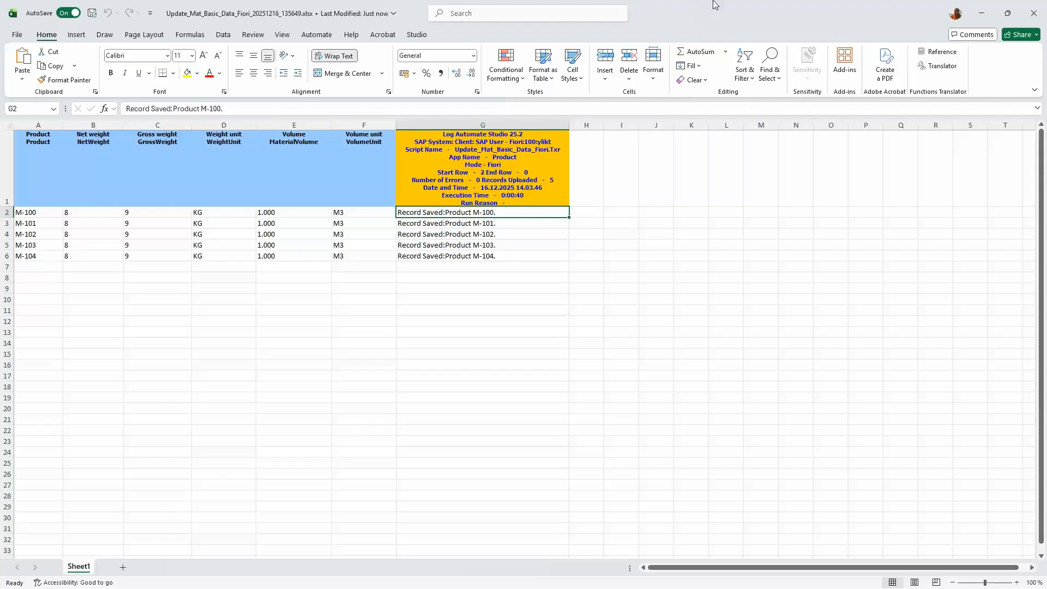
click(416, 36)
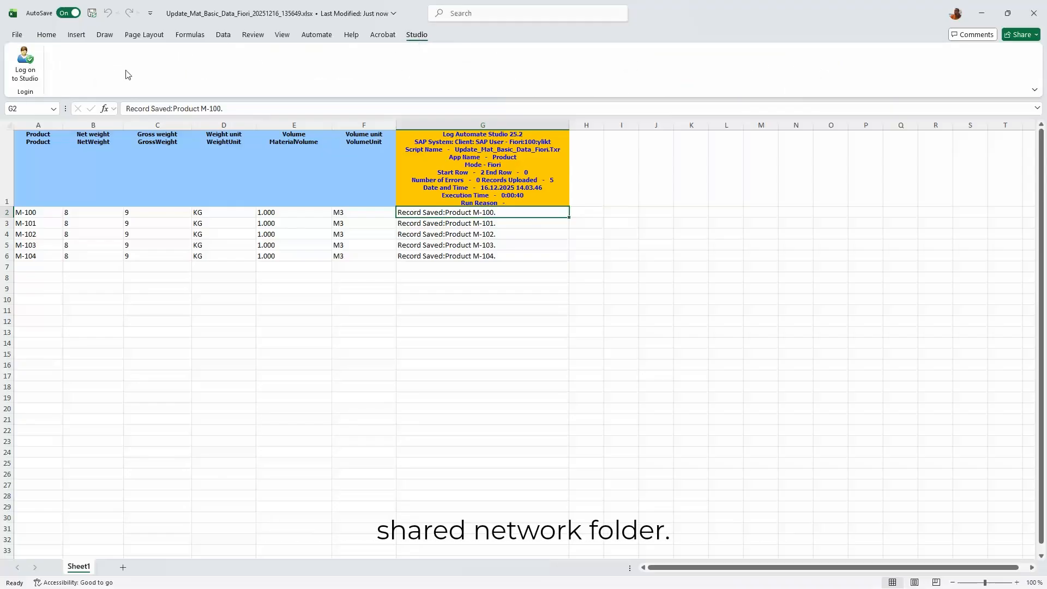
click(25, 65)
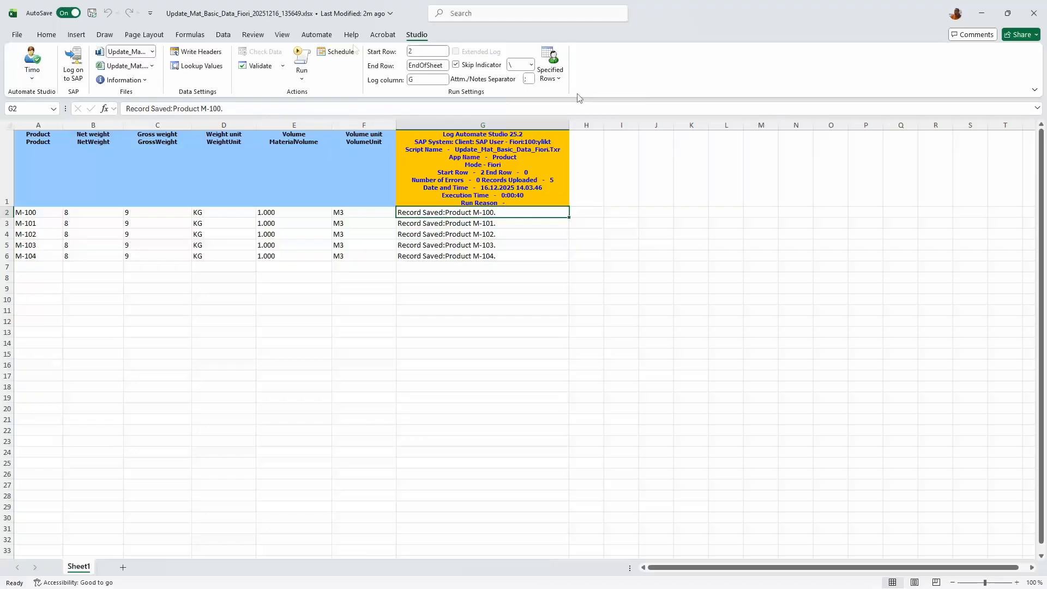
- Clear the old run log entries in G2:G6
click(463, 277)
drag(454, 213, 453, 256)
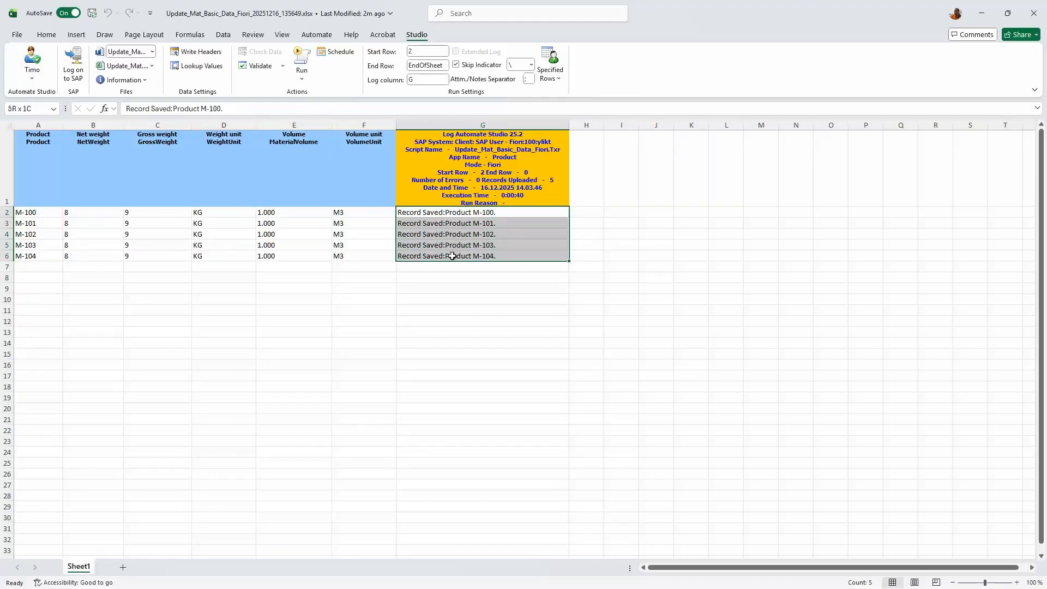
key(Delete)
click(435, 267)
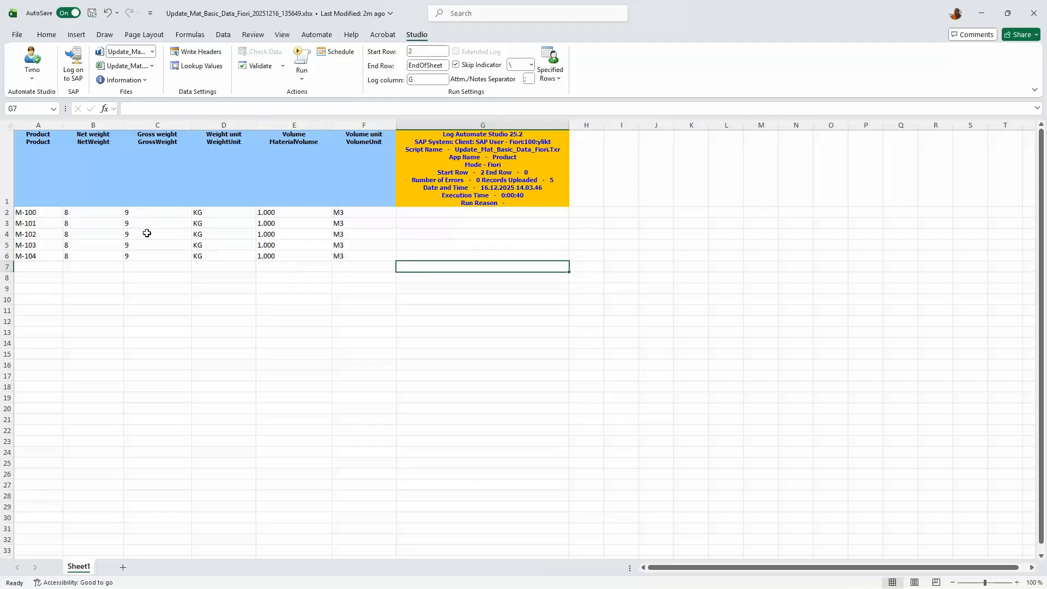
- Set net weight 7 and gross weight 8 for M-100 and copy them to M-101 through M-104
click(109, 214)
text(7)
key(Tab)
text(8)
key(Return)
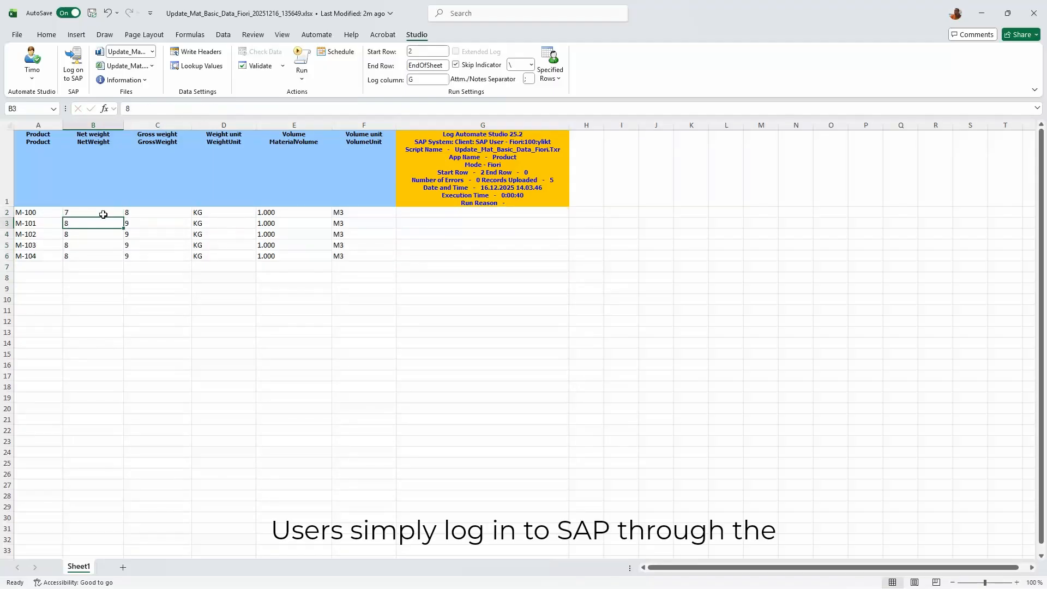
drag(103, 214, 137, 215)
key(ctrl+c)
key(Escape)
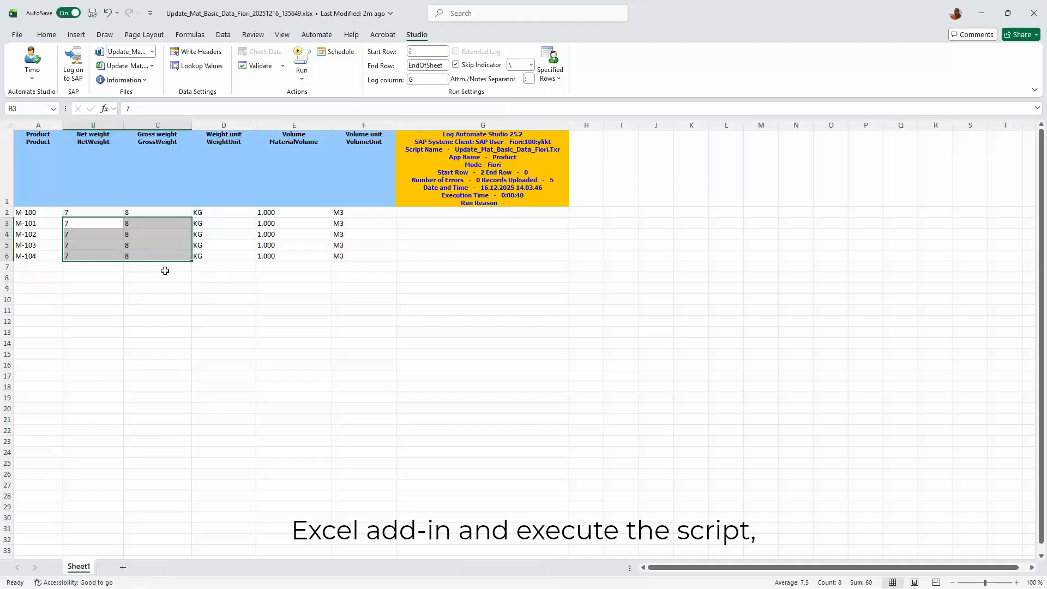
click(452, 212)
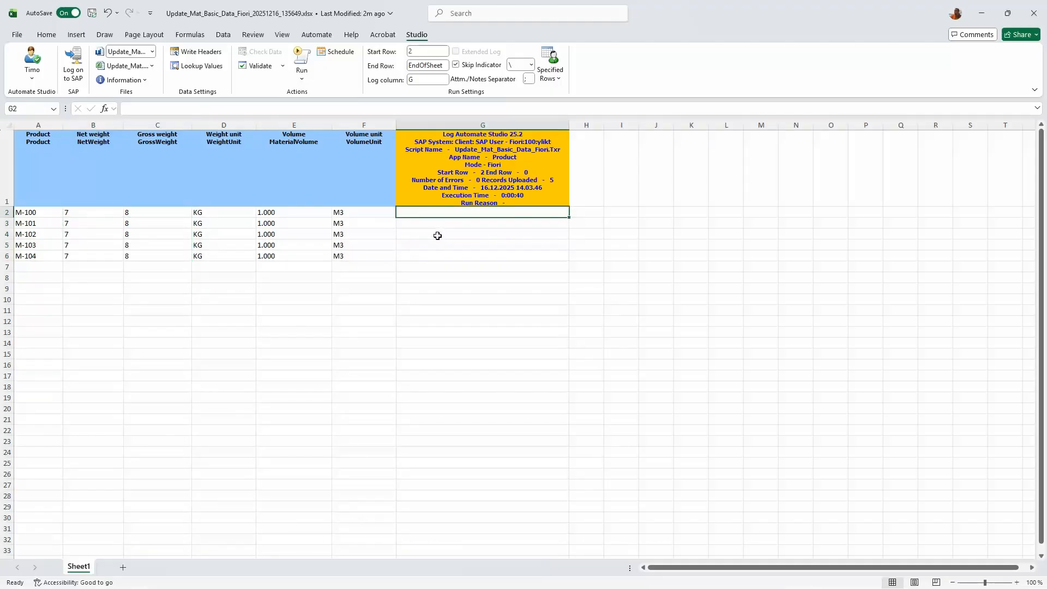
- Run the script from Excel using the saved Auto Logon credentials
click(302, 58)
click(376, 204)
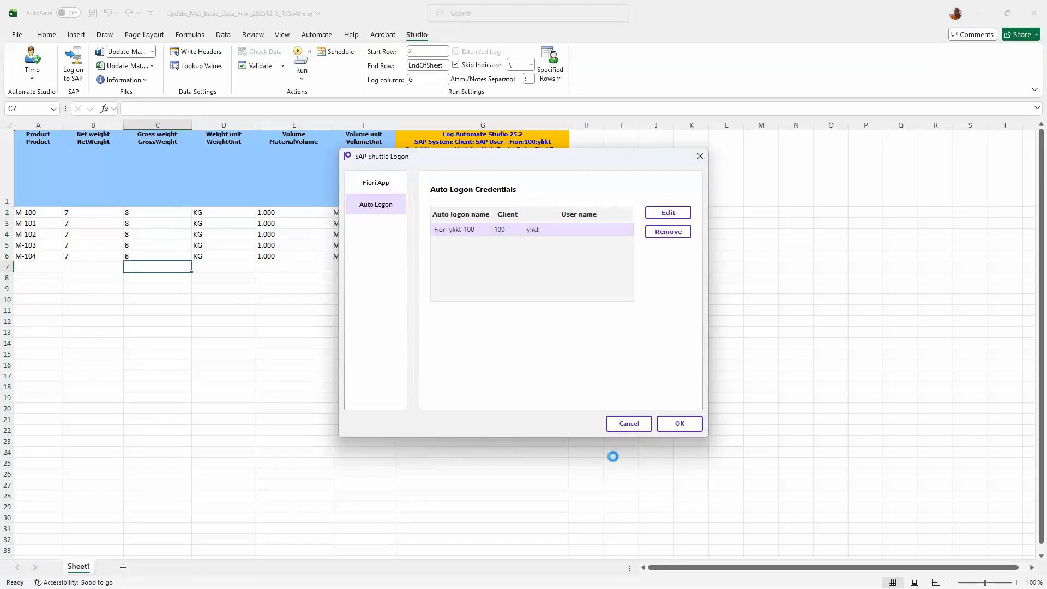
click(694, 430)
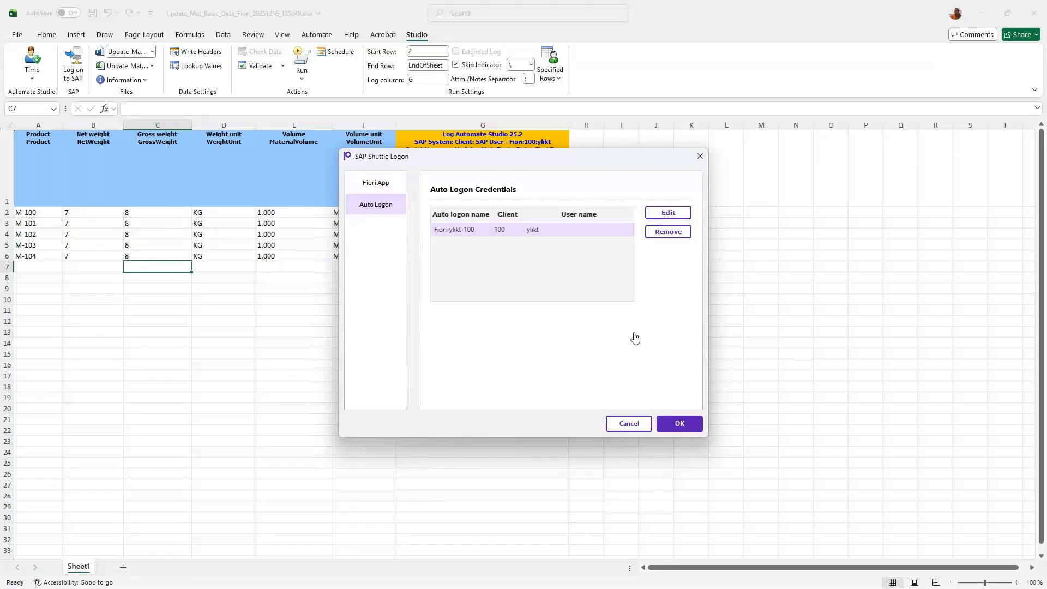